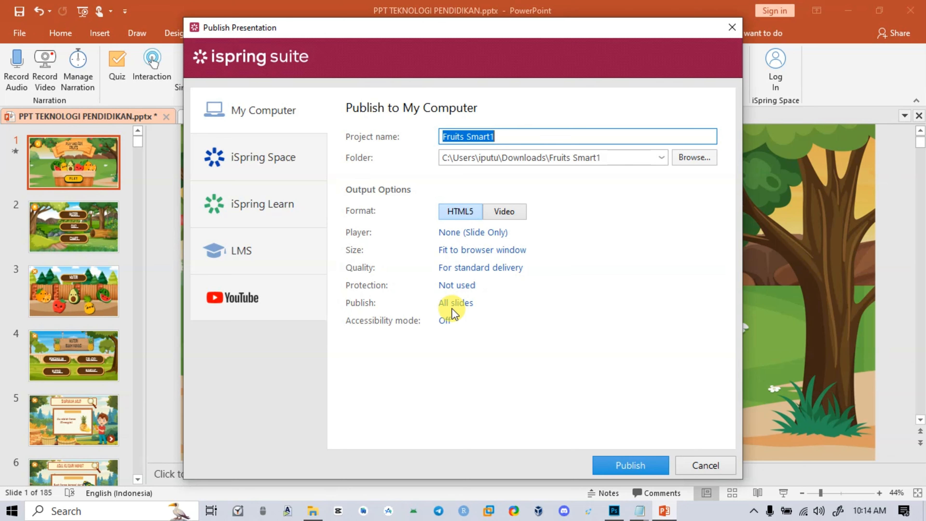
Try the Universal player layout, return the player to None (Slide Only), and apply the player settings
click(732, 27)
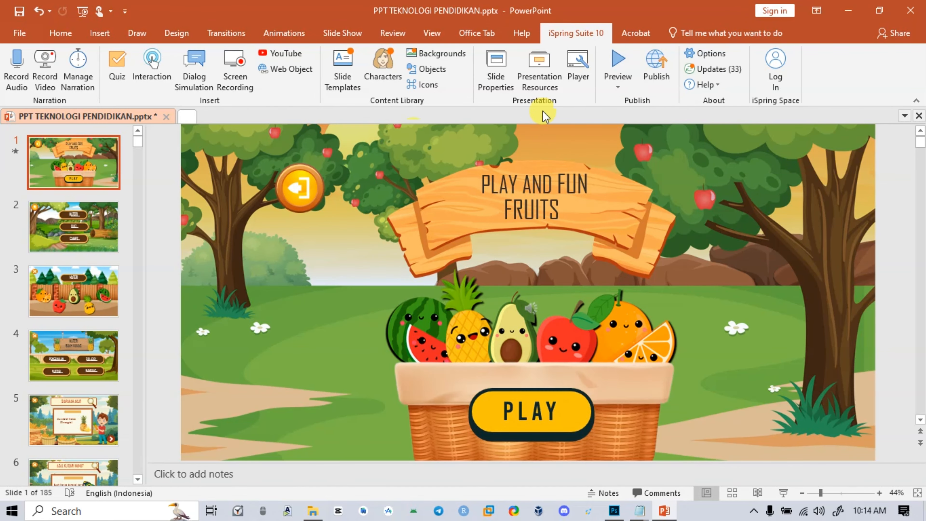
click(576, 65)
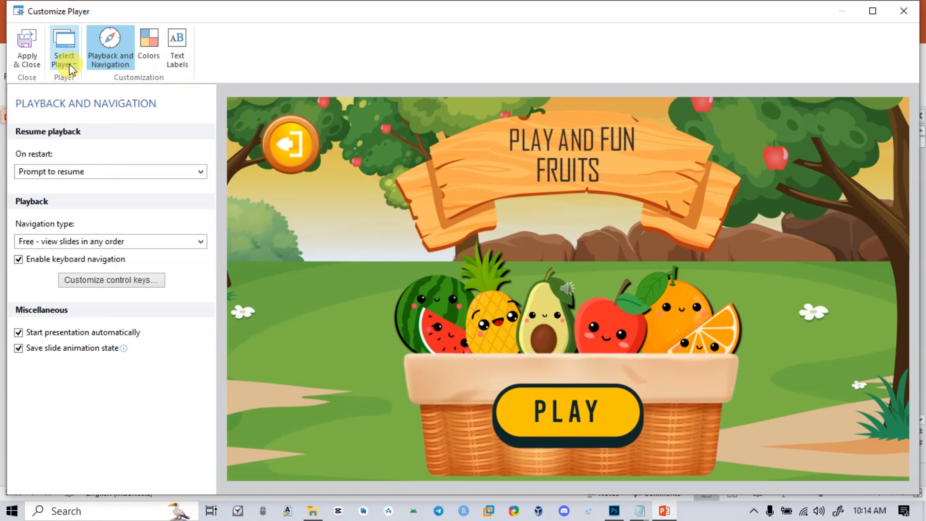
click(73, 69)
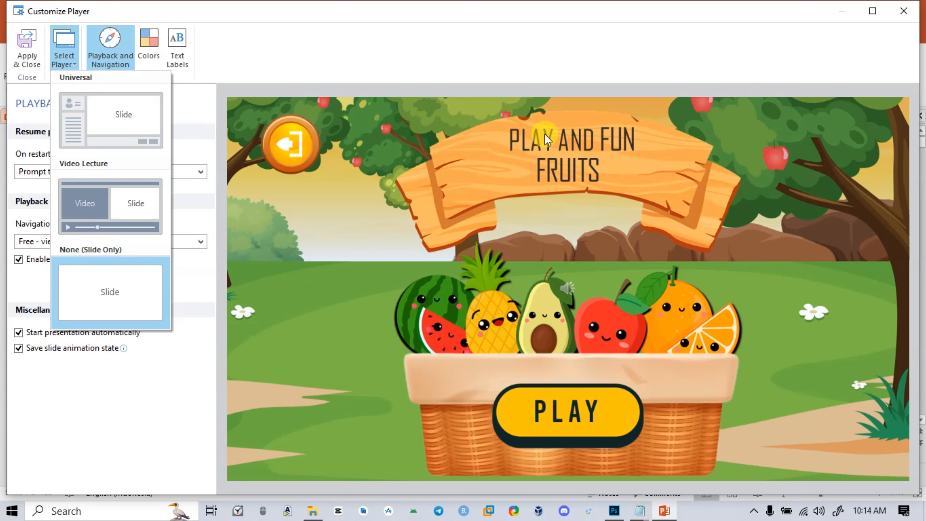
click(88, 143)
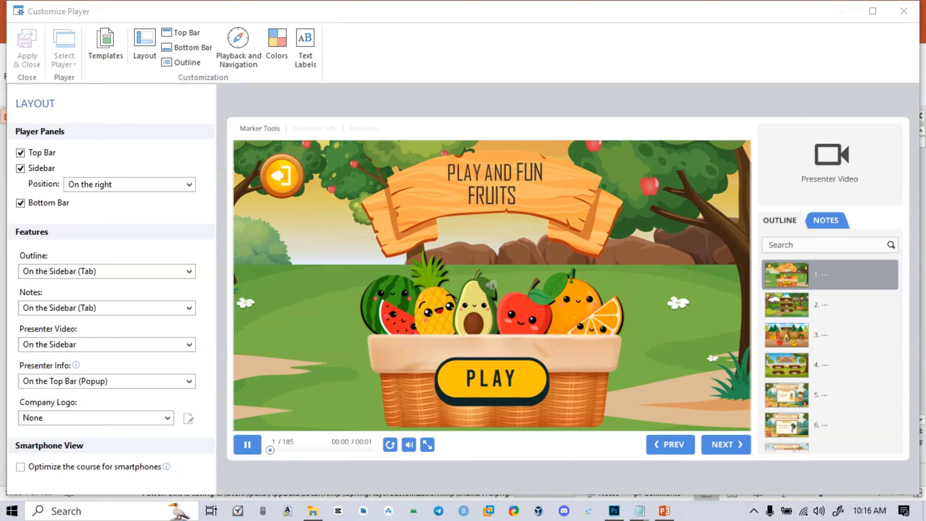
click(67, 59)
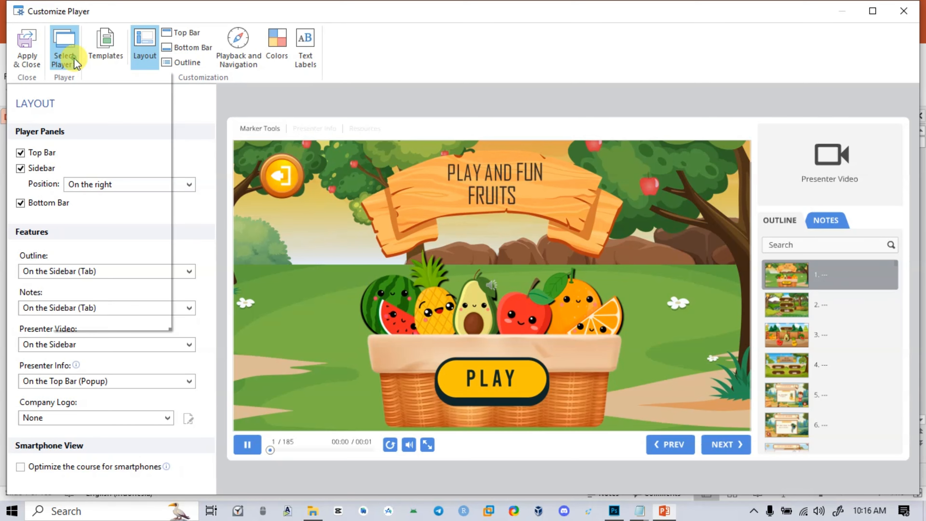
click(84, 295)
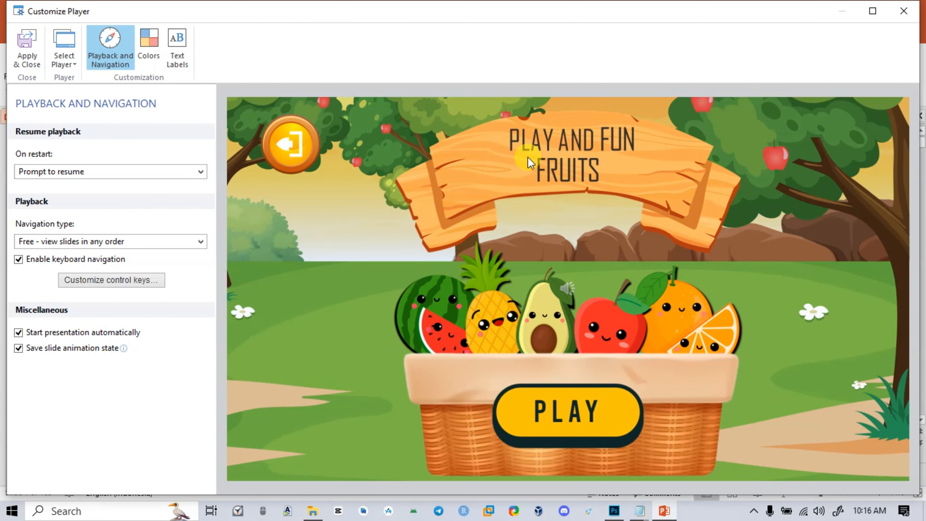
click(25, 43)
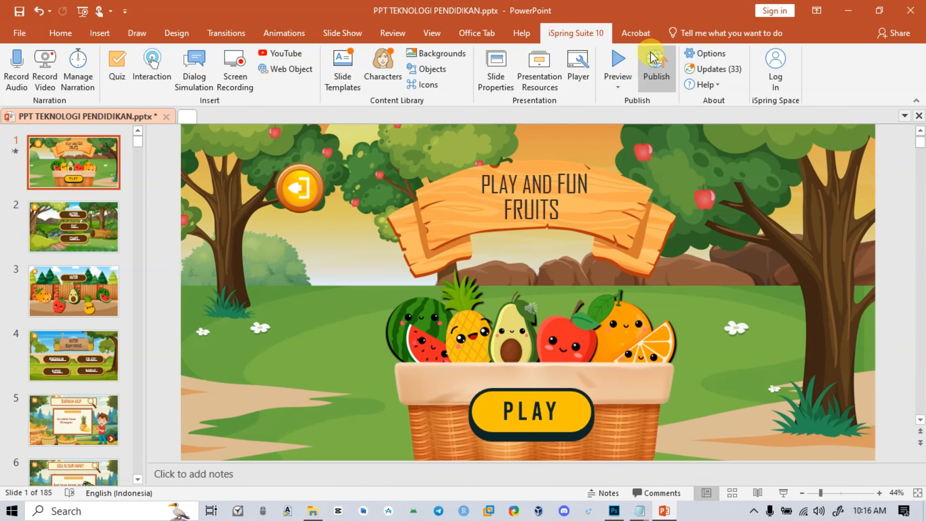
Start publishing the presentation to the computer and name the project Fruits Smart2
click(649, 66)
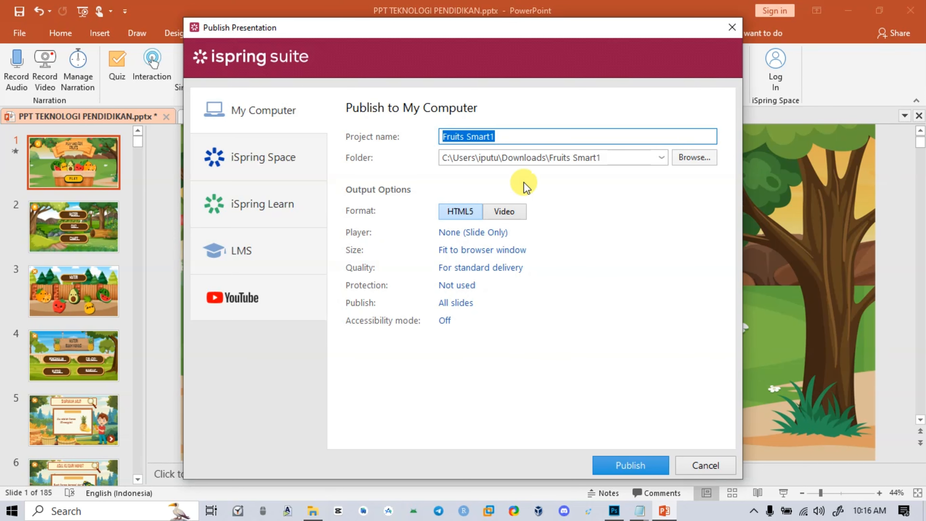
click(516, 135)
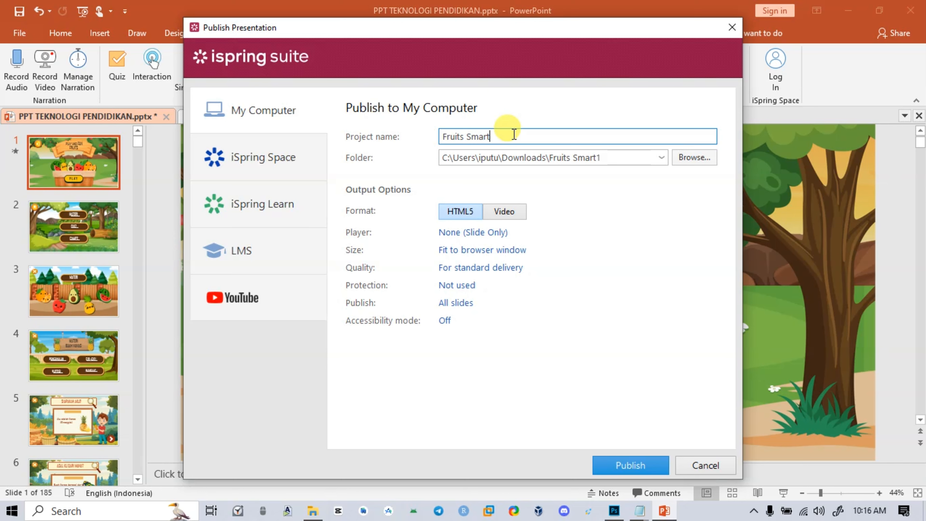
text(2)
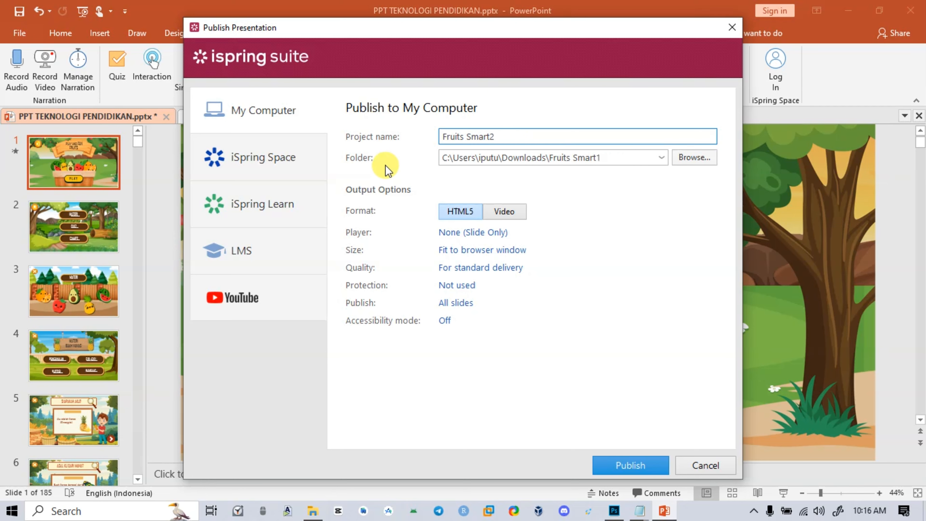
Create a folder named Fruits Smart2 in Downloads and choose it as the publishing destination
drag(502, 136, 436, 136)
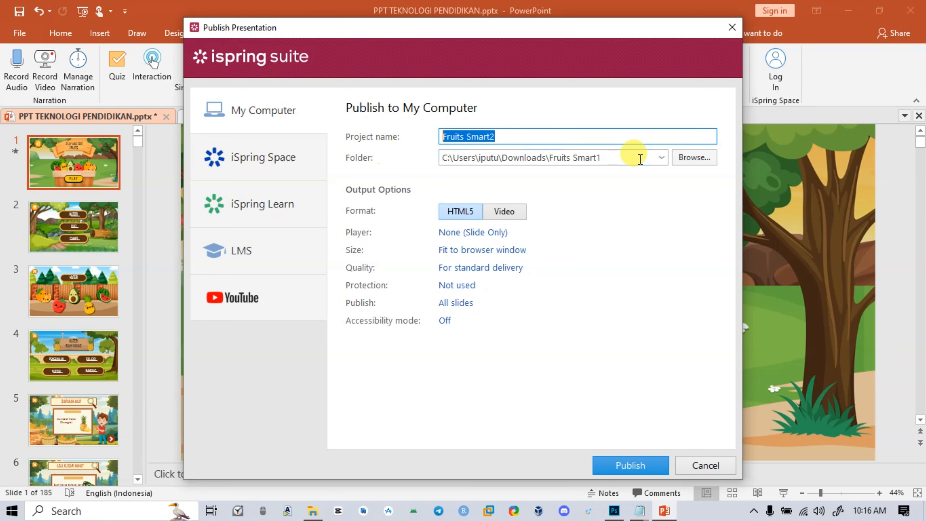
click(681, 157)
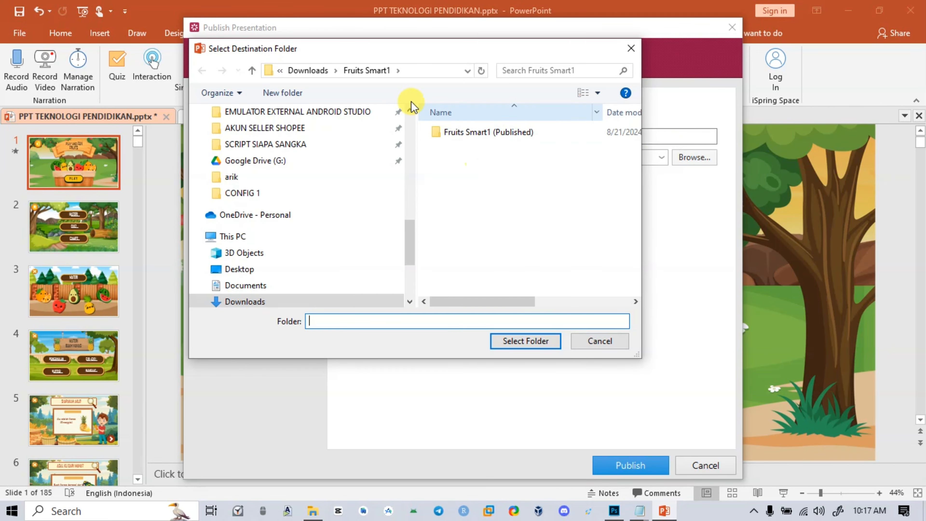
click(298, 70)
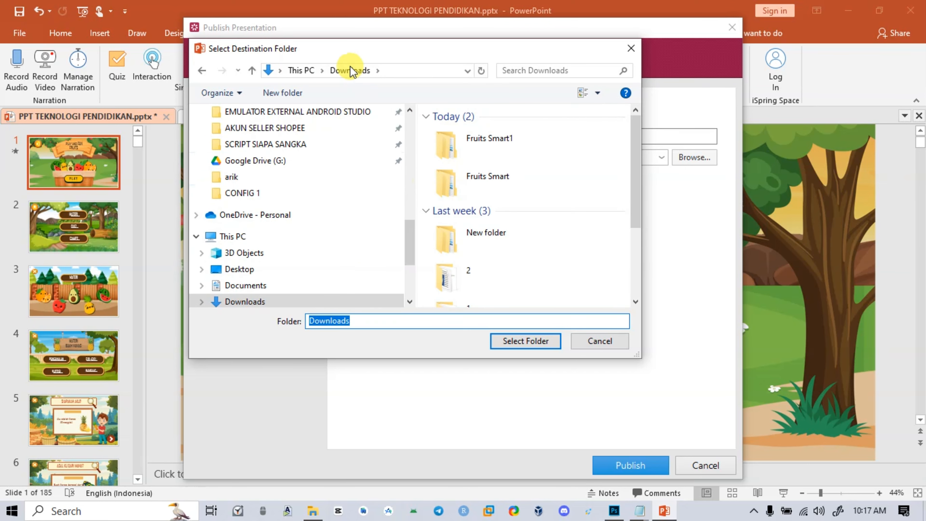
click(281, 93)
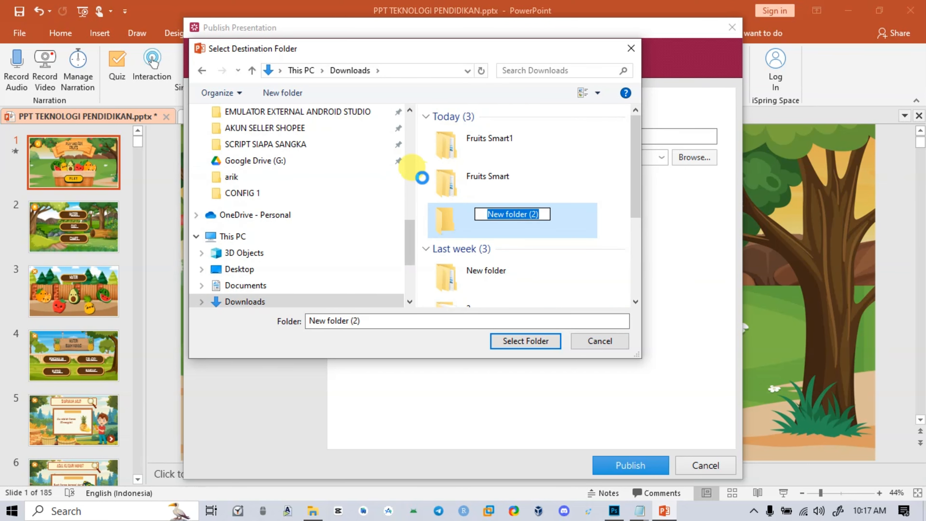
text(Fruits Smart2)
click(594, 190)
click(502, 211)
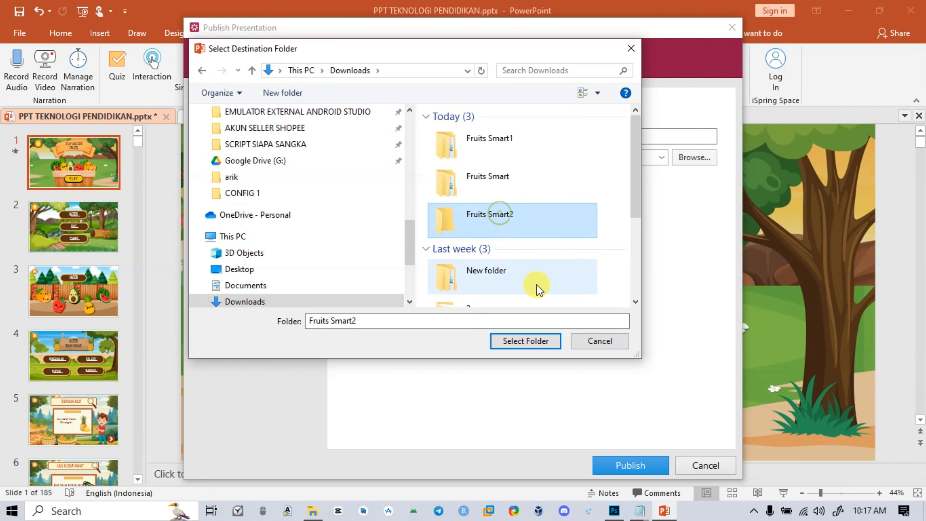
click(530, 345)
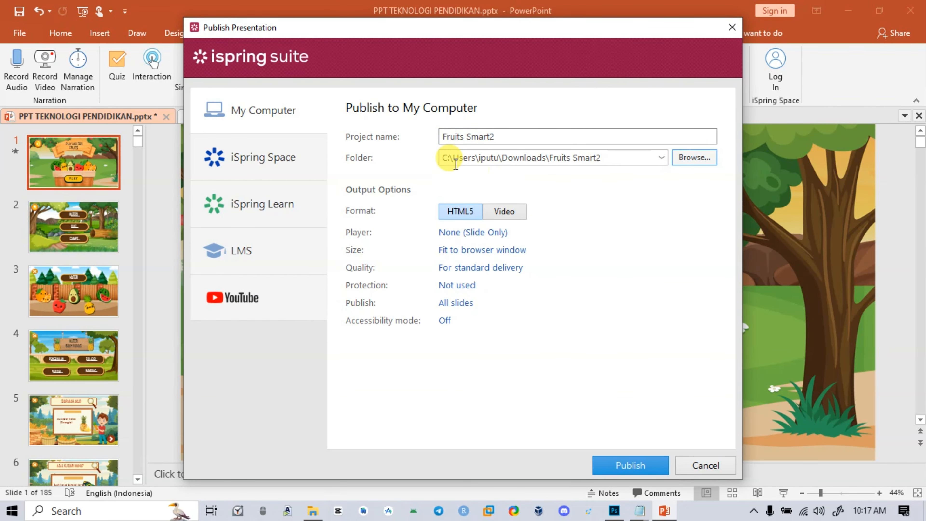
Publish the presentation as HTML5 and open the folder with the published files in a maximized window
drag(476, 139, 365, 122)
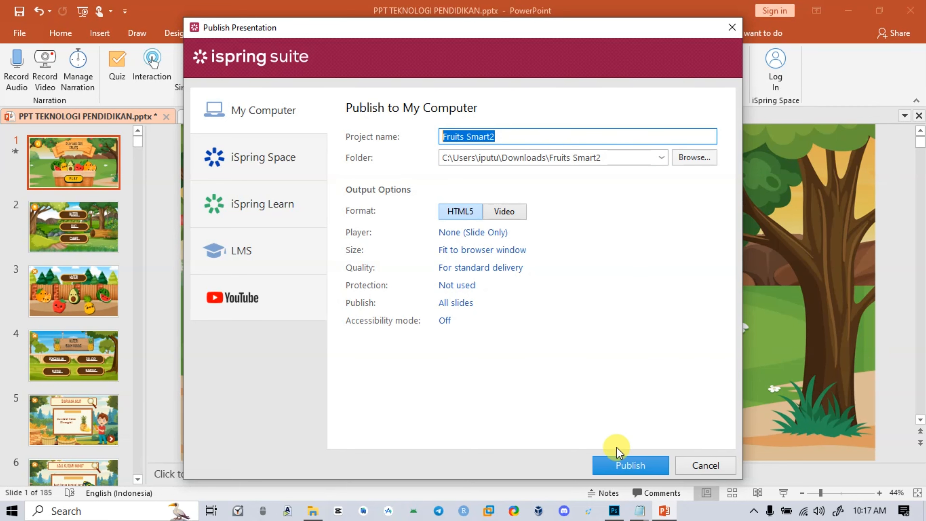
click(635, 470)
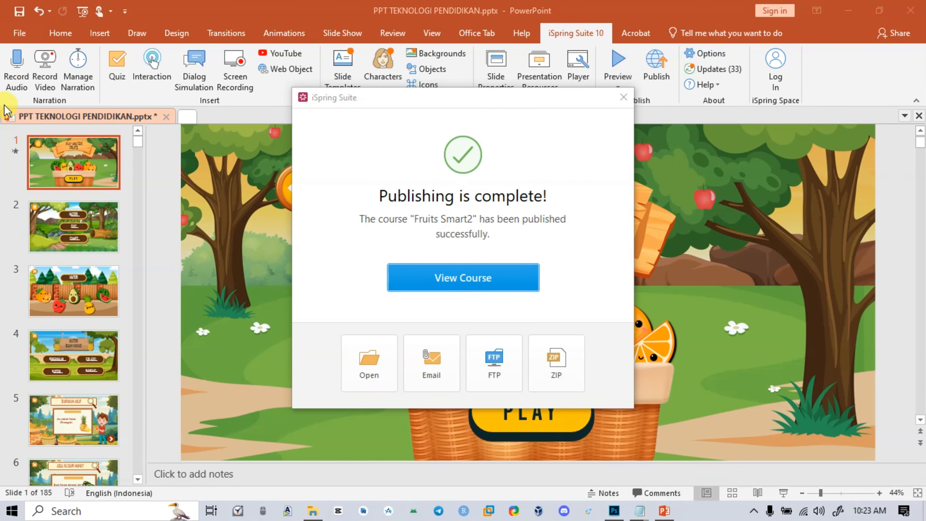
click(360, 374)
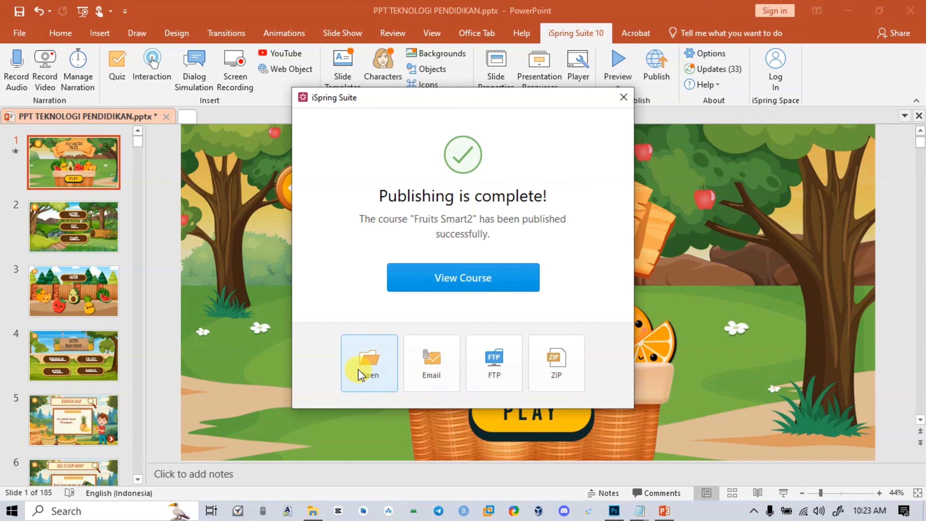
click(360, 374)
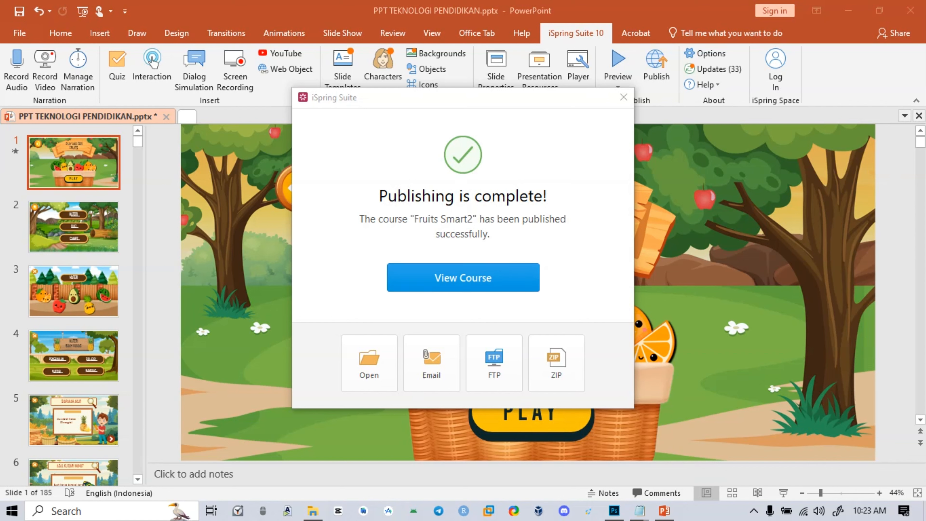
drag(925, 268, 488, 73)
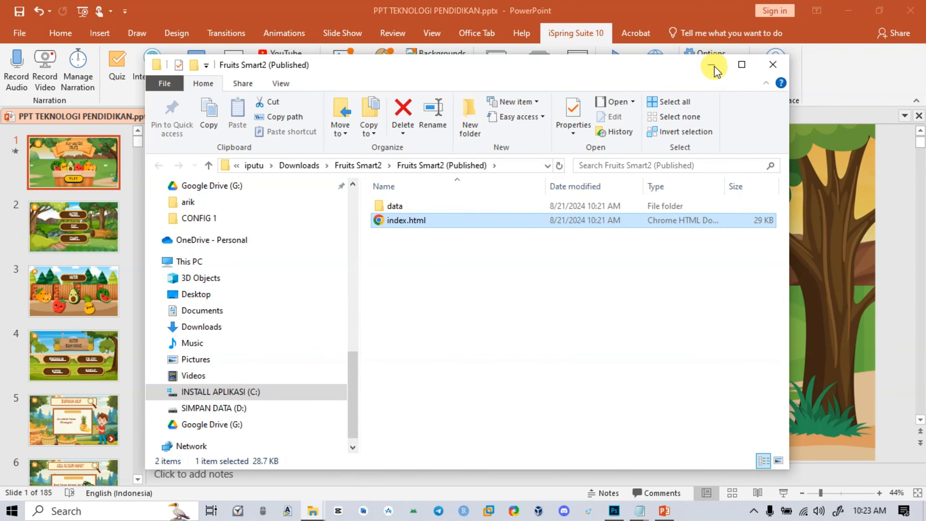
click(741, 65)
click(401, 243)
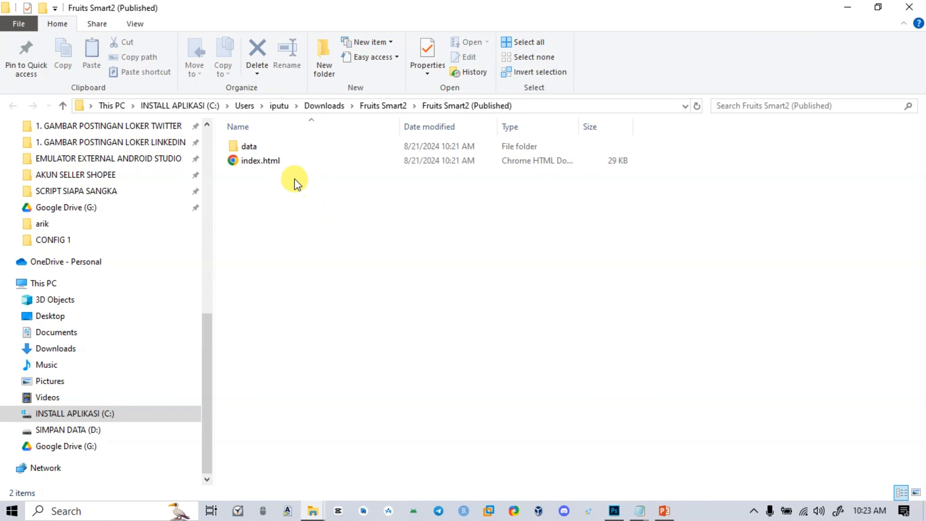
Open the published index.html in a maximized browser window and start the presentation
click(261, 162)
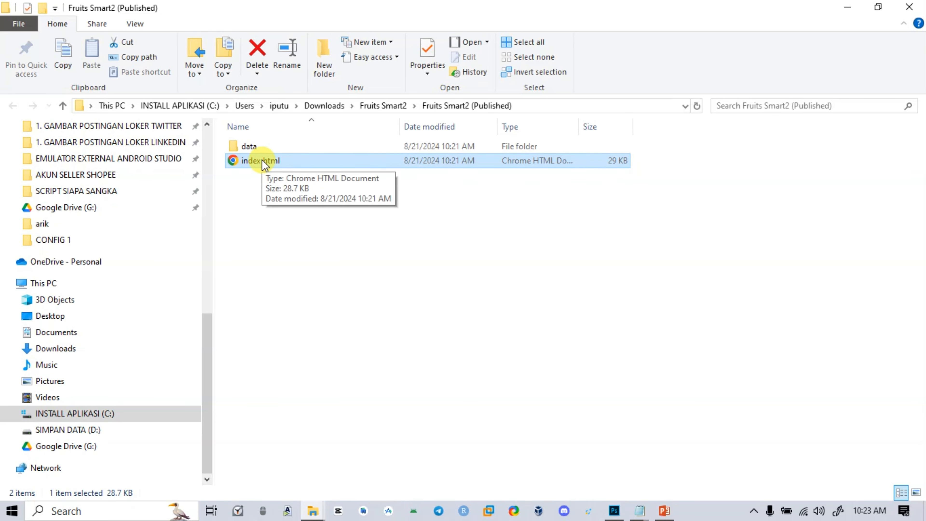
double_click(262, 162)
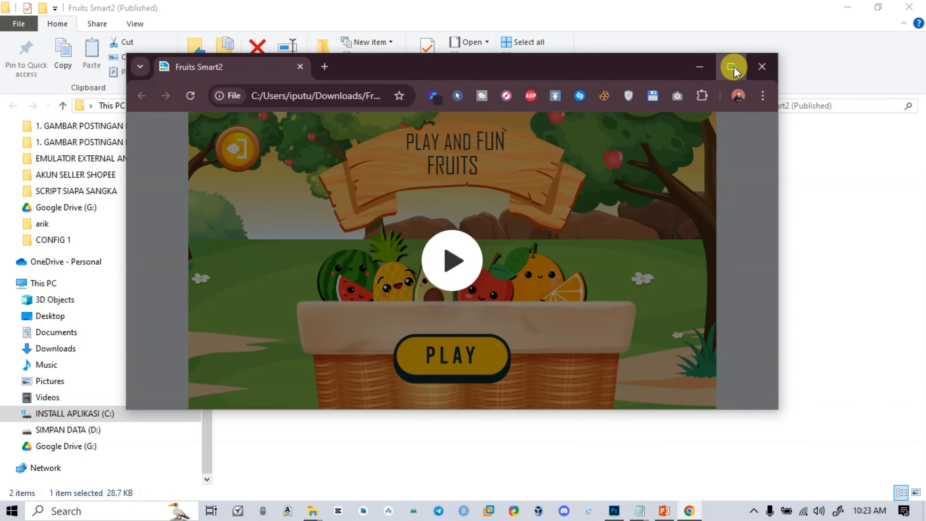
click(734, 67)
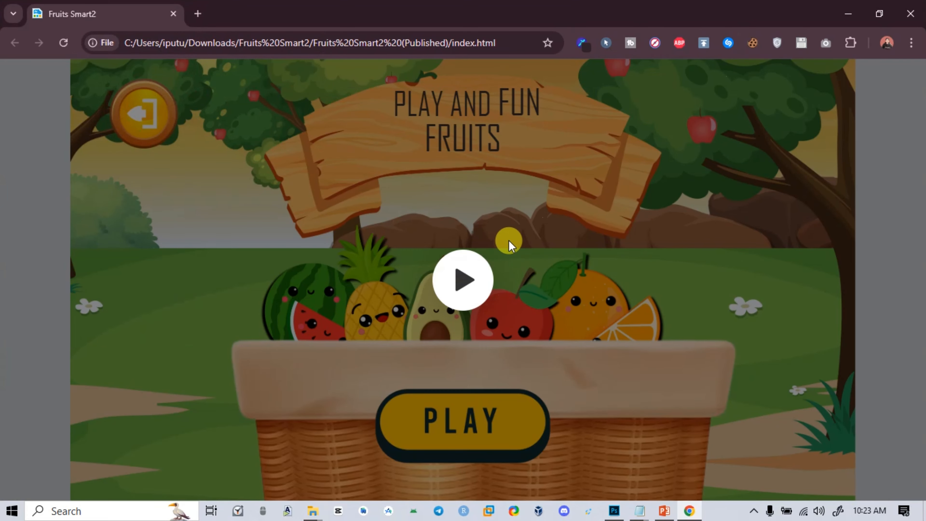
click(456, 269)
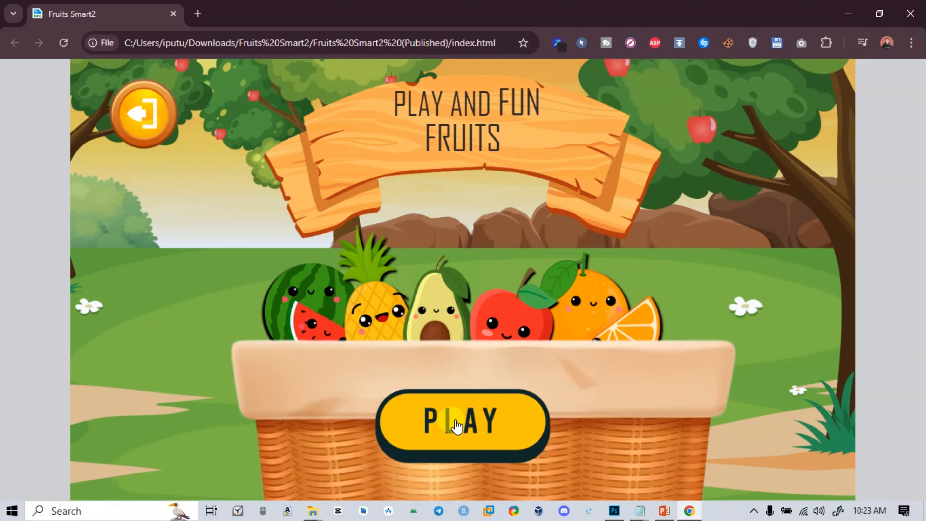
Test the Play button, the Materi page, its close button and the home button in the published presentation
click(451, 422)
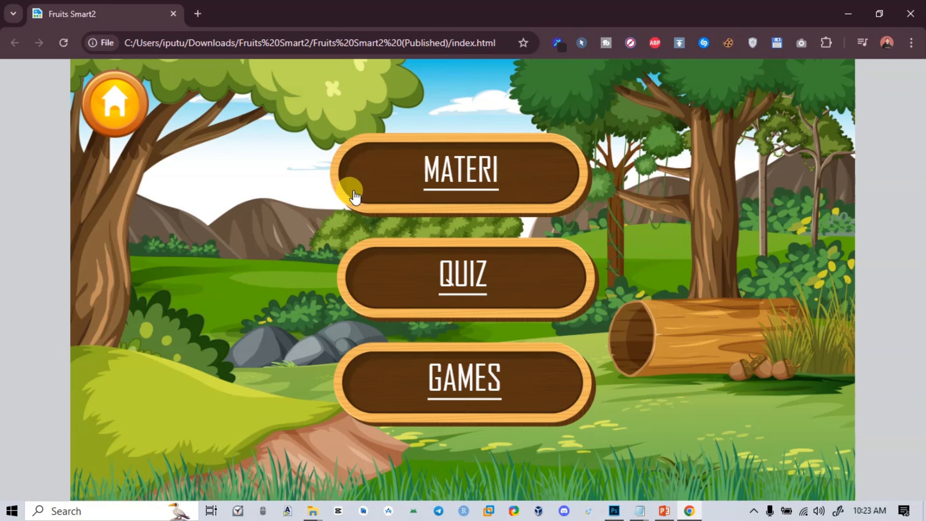
click(362, 188)
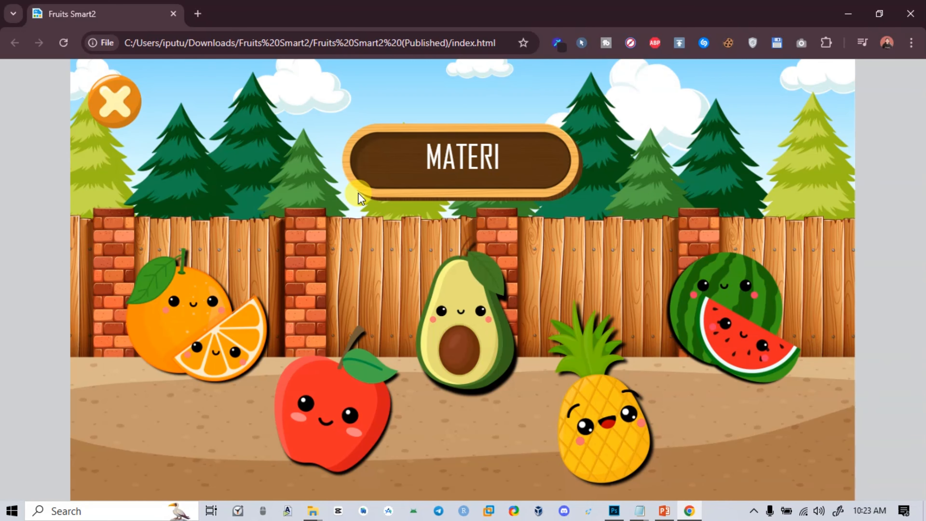
click(135, 123)
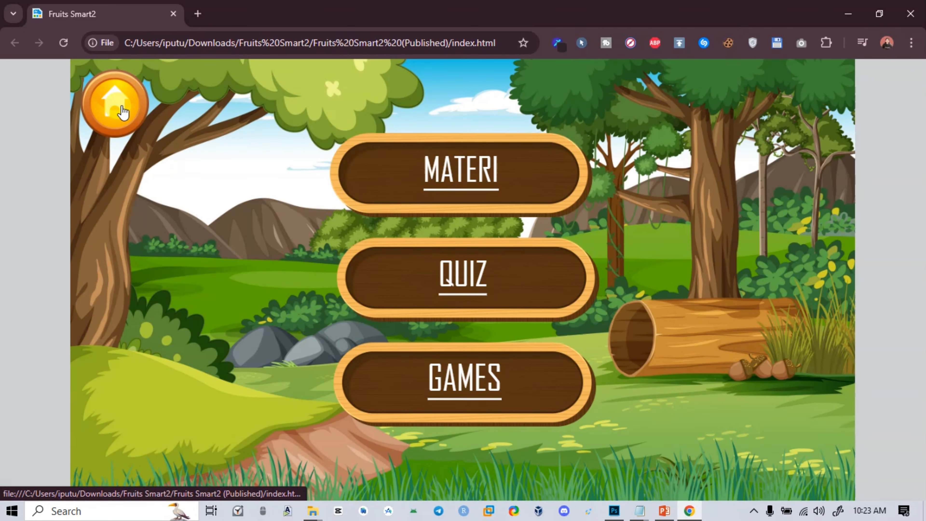
click(120, 104)
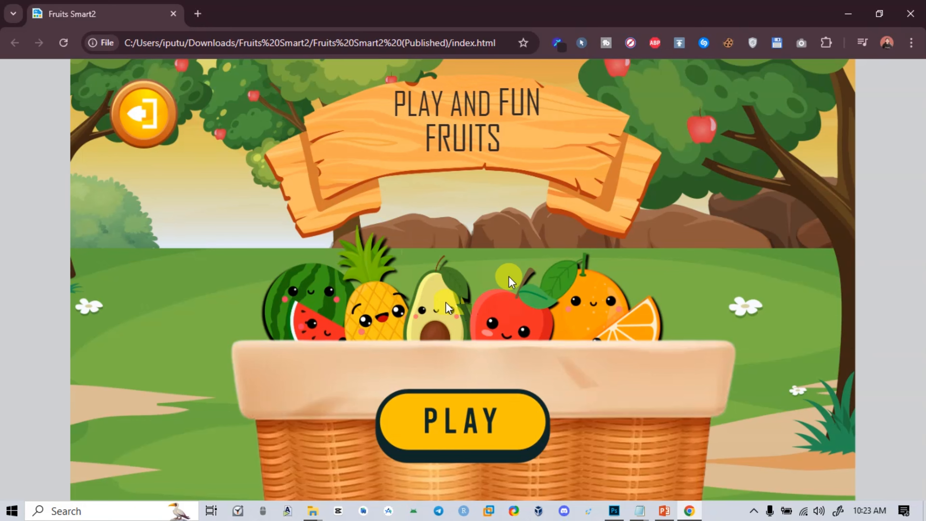
click(468, 428)
click(476, 180)
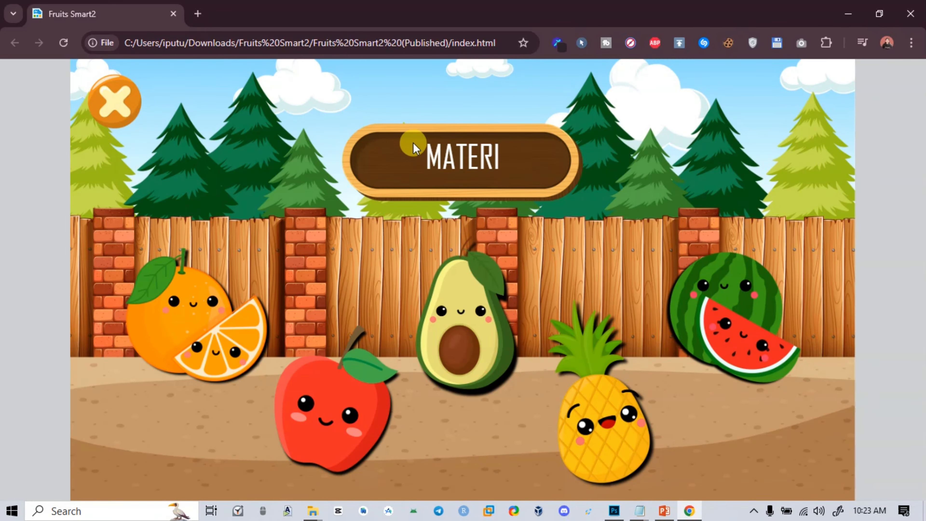
click(120, 115)
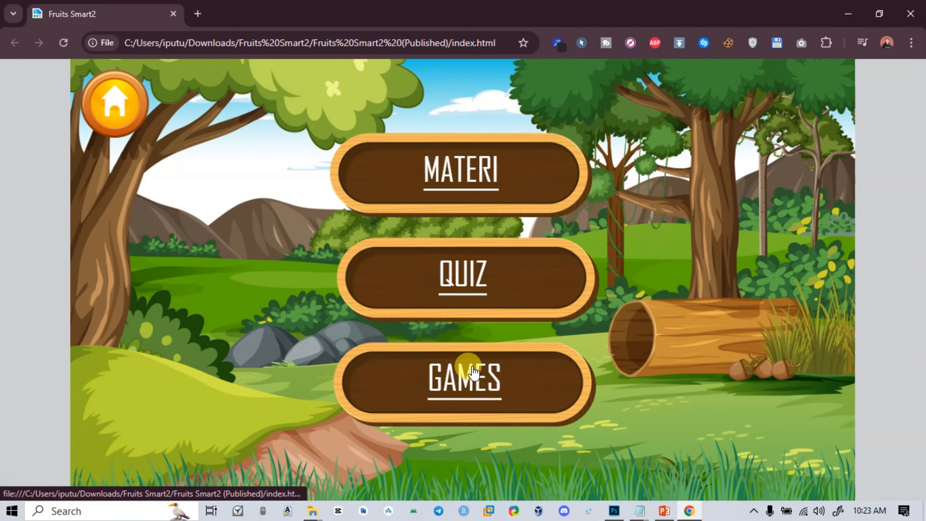
Check the Quiz instructions page, return to the main menu, and close the presentation's browser tab
click(476, 270)
click(449, 316)
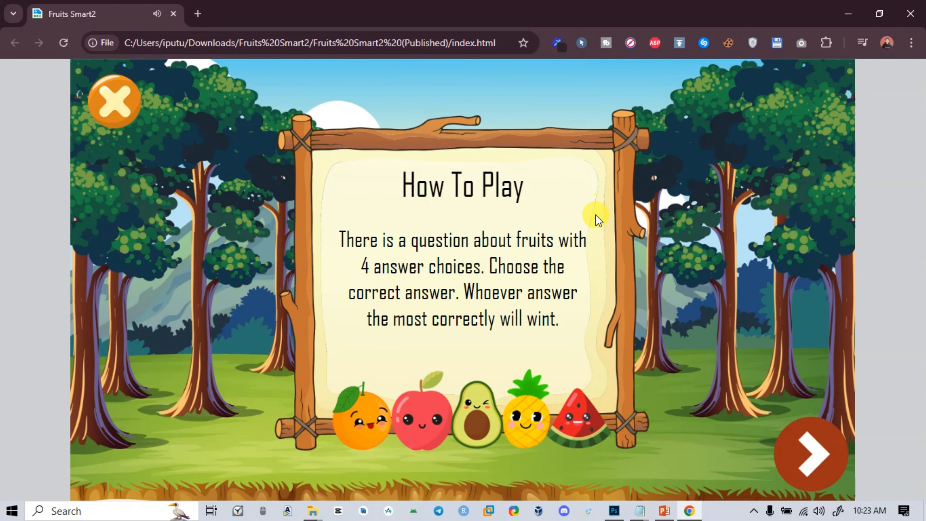
click(119, 98)
click(122, 103)
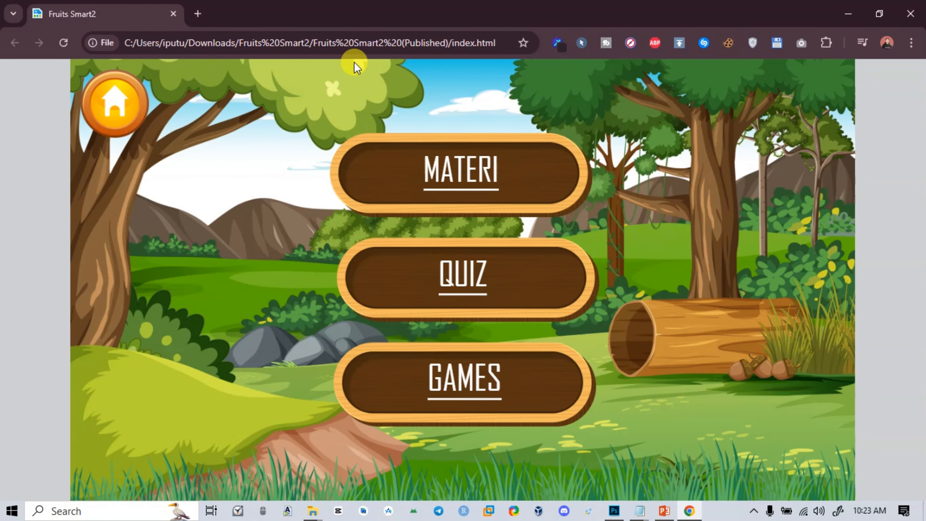
click(172, 15)
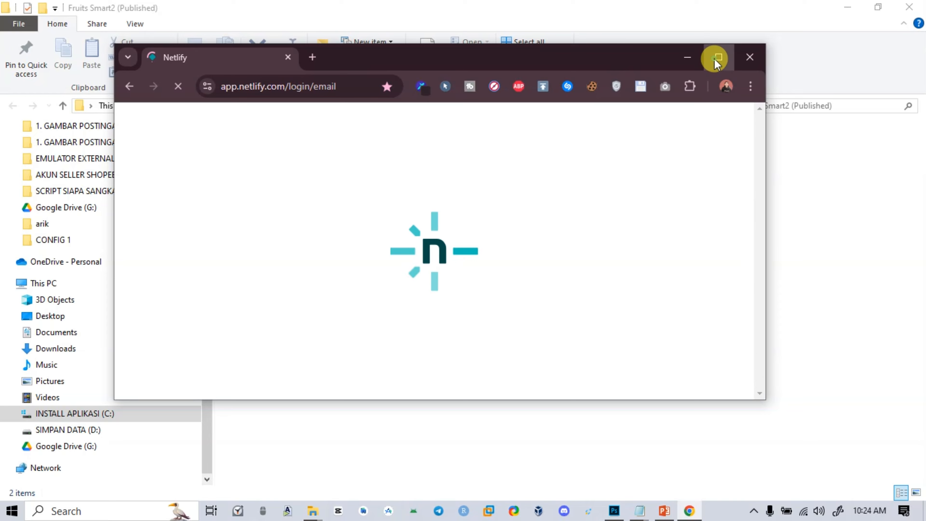
Maximize the browser window and log in to Netlify with the saved account e-mail and password
click(717, 58)
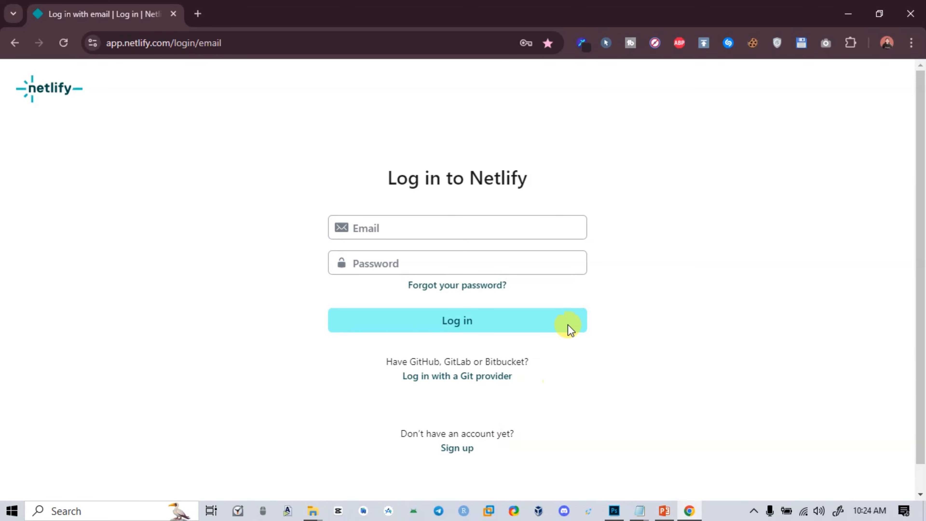
click(441, 220)
click(365, 261)
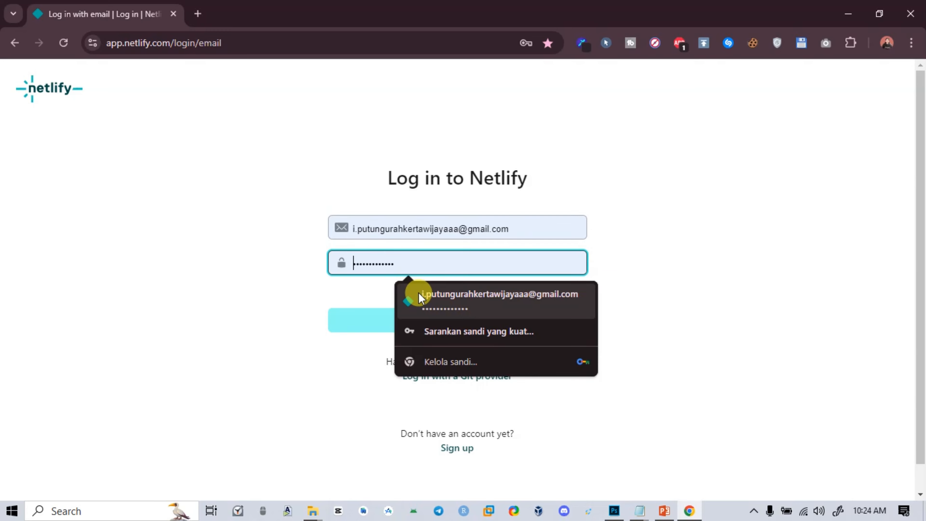
click(420, 295)
click(385, 323)
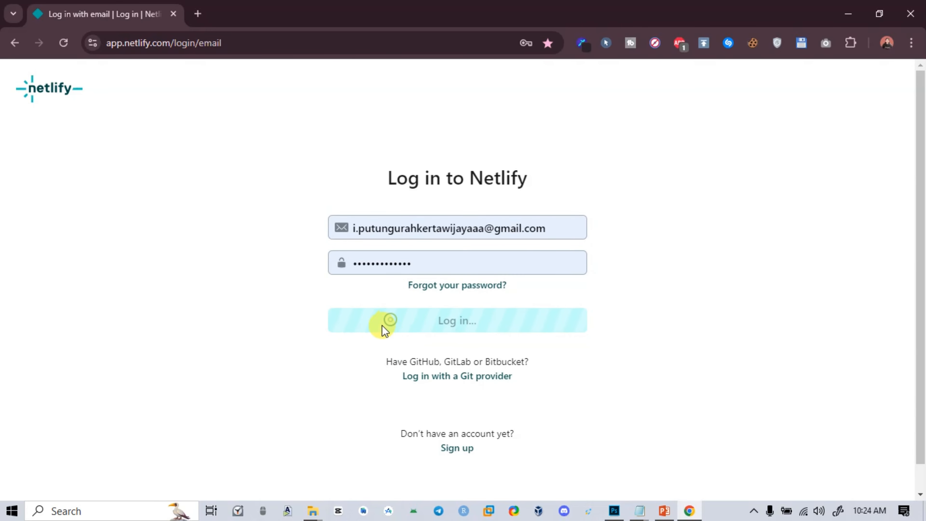
Compress the published data folder and index.html into the ZIP archive Fruits Smart2 (Published).zip
mouse_move(314, 510)
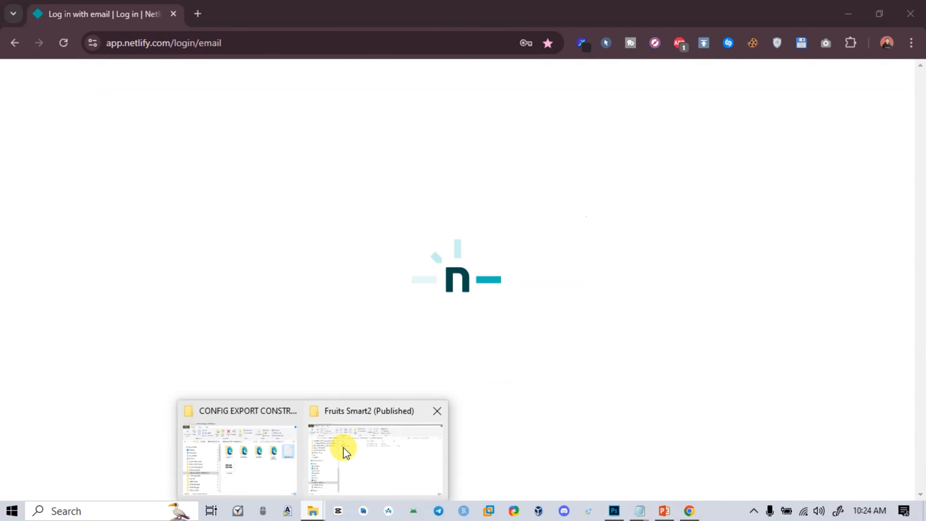
mouse_move(293, 416)
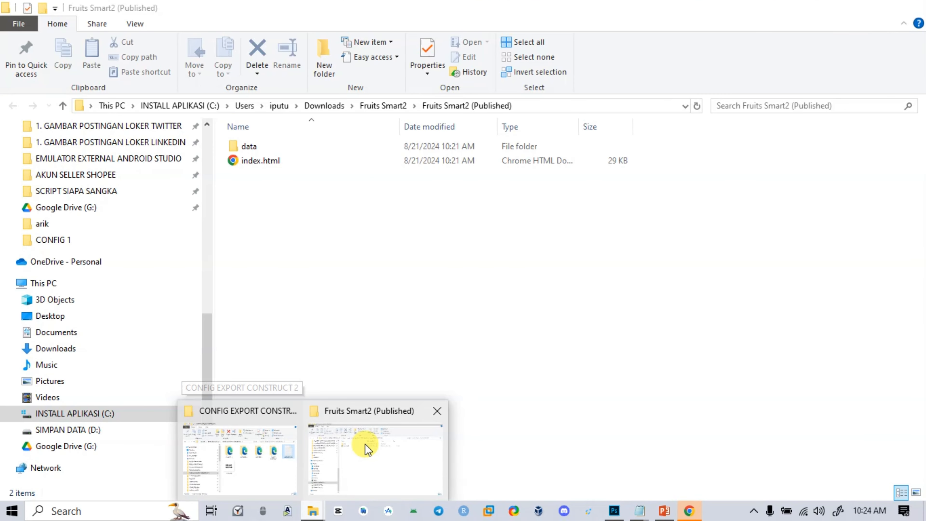
click(364, 443)
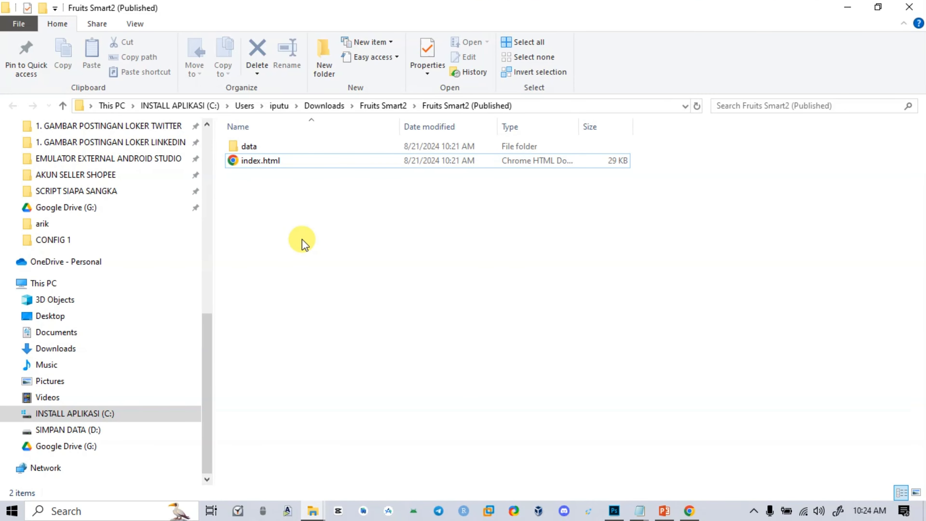
key(ctrl+a)
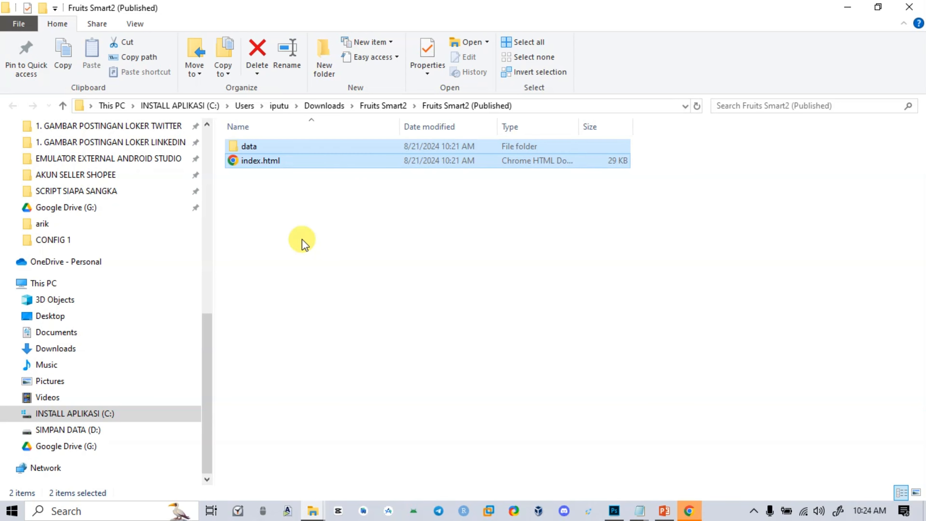
right_click(295, 160)
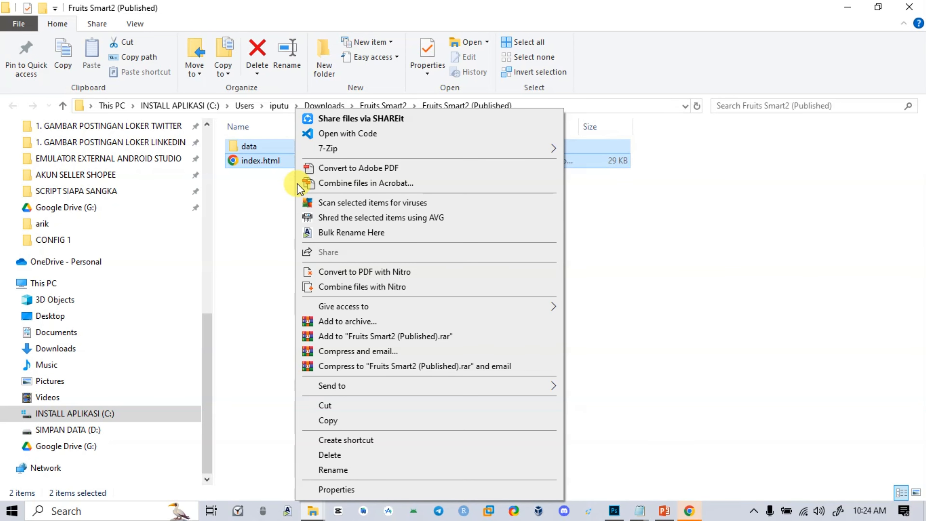
click(324, 321)
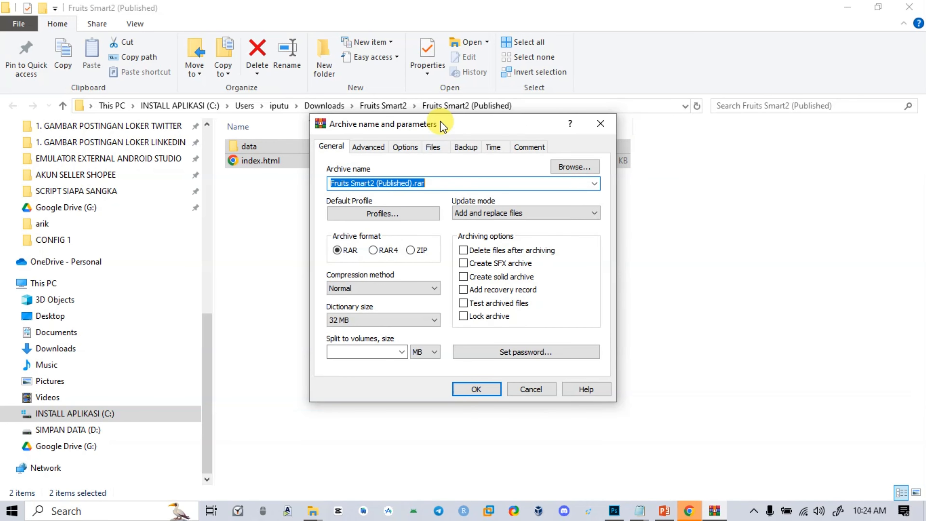
drag(441, 124, 430, 144)
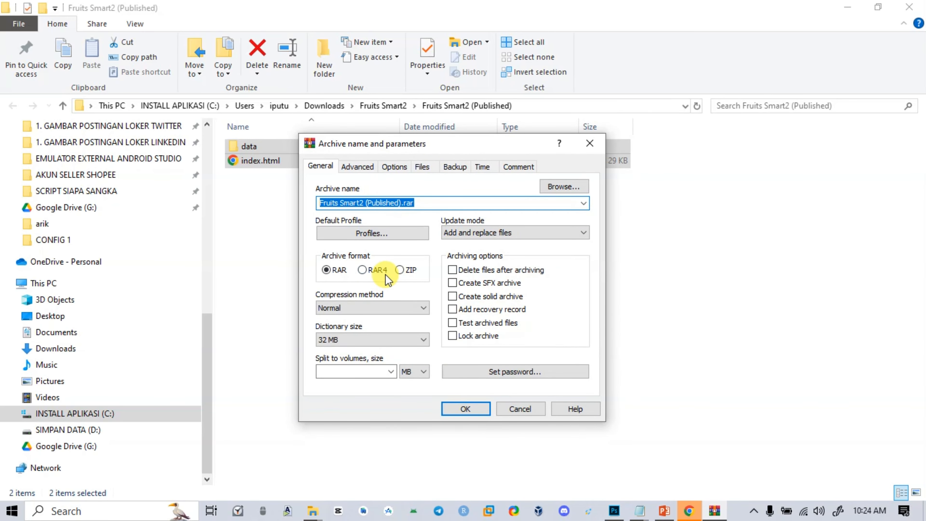
click(400, 269)
click(462, 407)
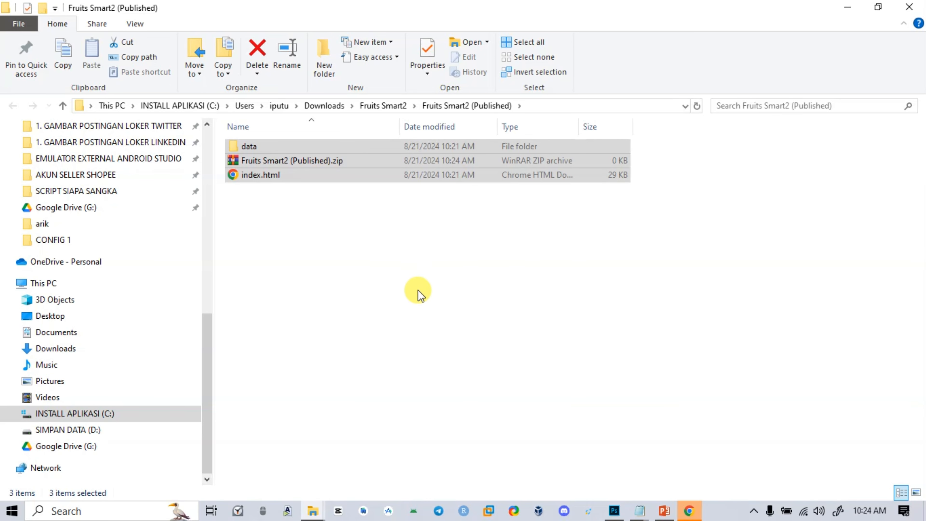
click(417, 285)
click(306, 163)
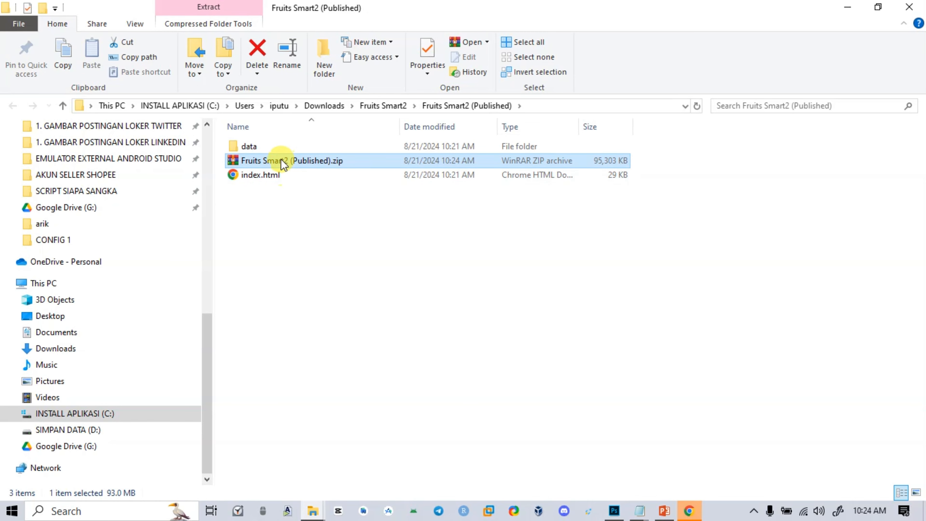
click(412, 297)
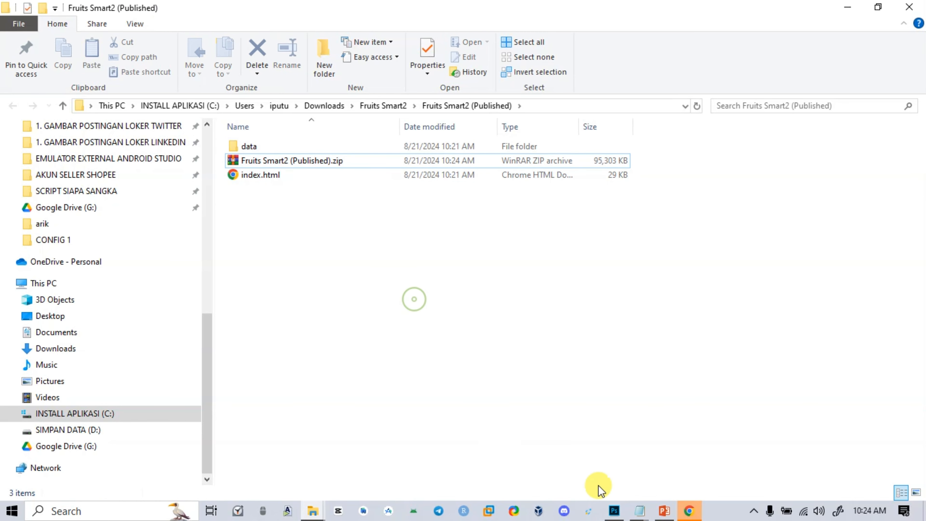
Switch to Netlify in Chrome and show the drag-and-drop deploy area on the team's Sites page
click(681, 515)
click(586, 231)
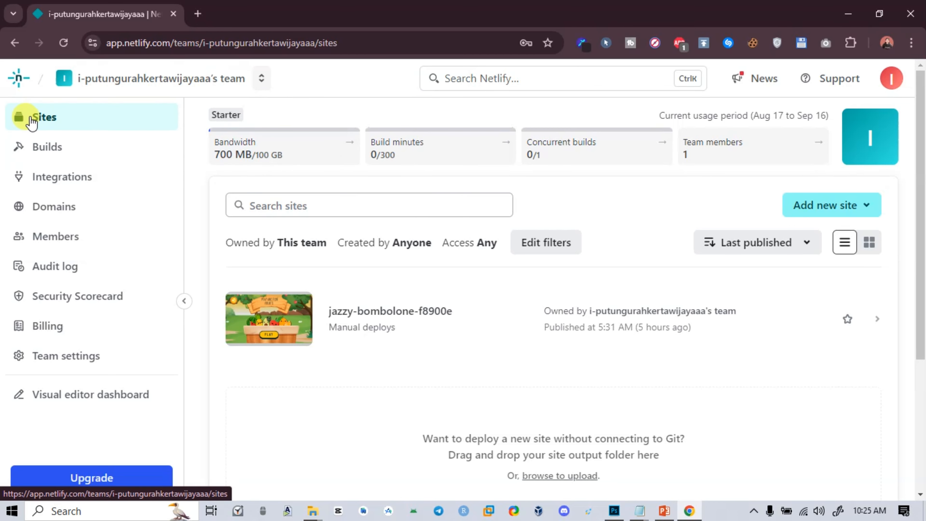
scroll(489, 347, down, 2)
scroll(489, 346, down, 4)
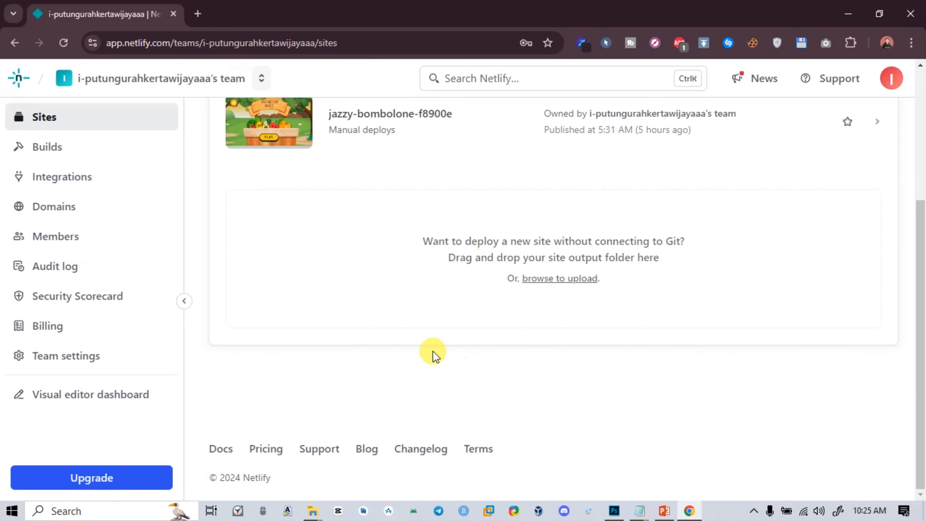
Place the published folder's window over the Netlify page, select Fruits Smart2 (Published).zip, and return to the Sites page
click(313, 511)
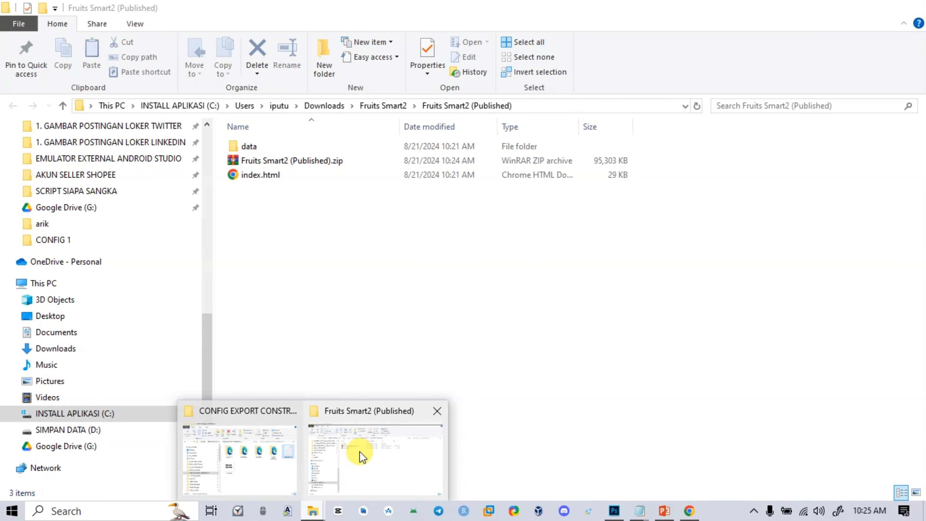
click(359, 451)
drag(812, 6, 407, 68)
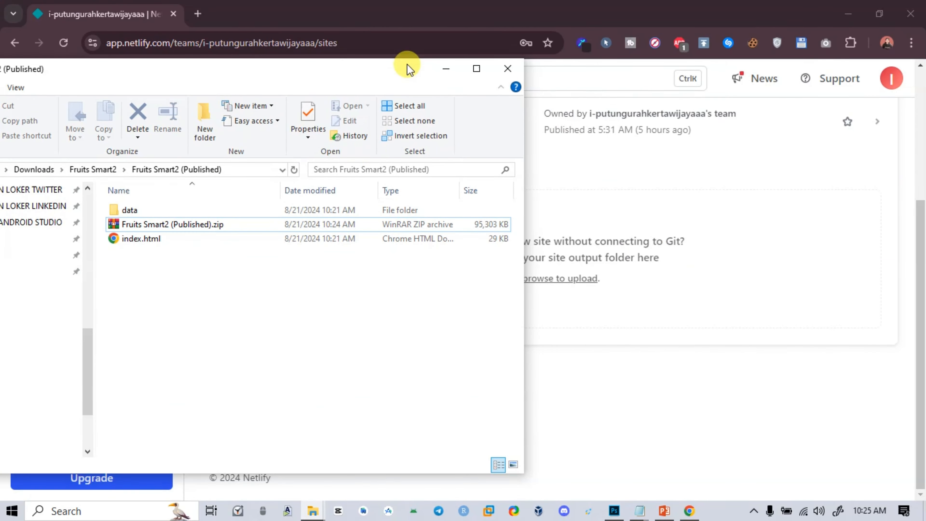
click(170, 227)
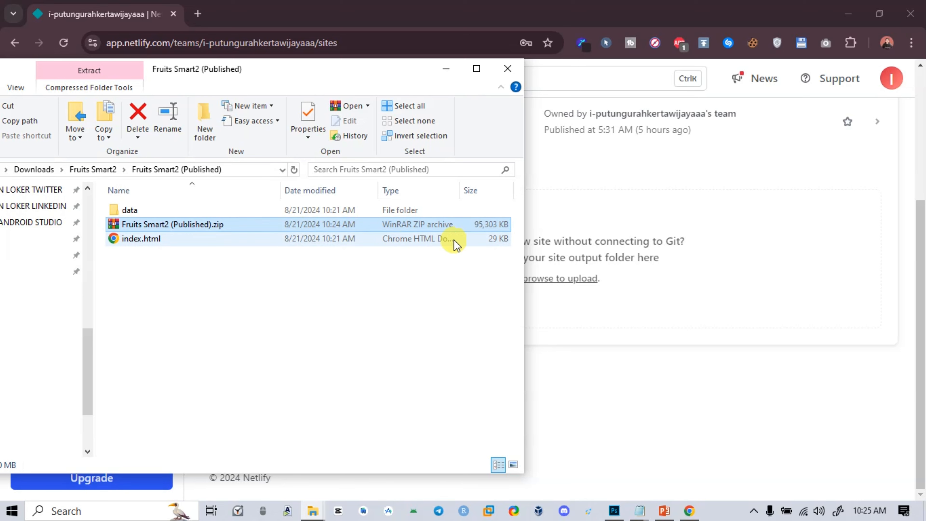
click(588, 393)
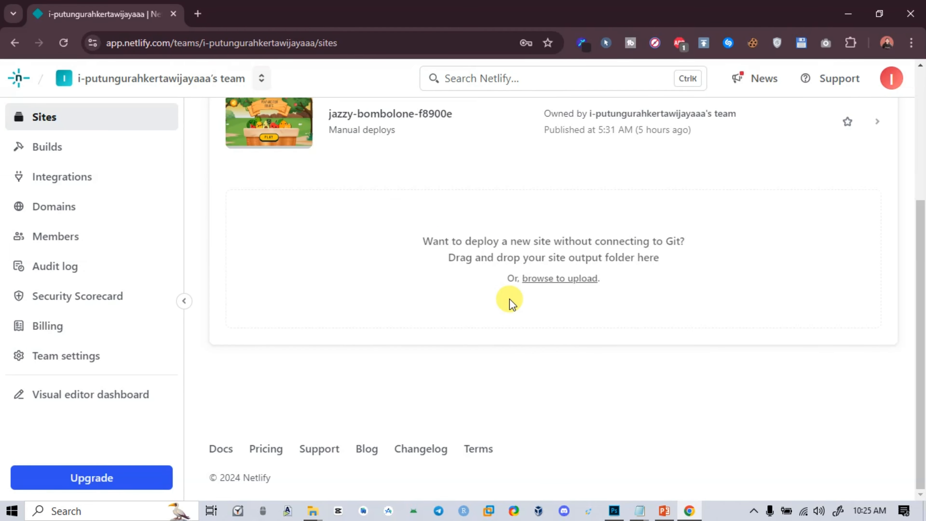
Open the jazzy-bombolone-f8900e site's overview and launch its live netlify.app link
scroll(510, 303, up, 3)
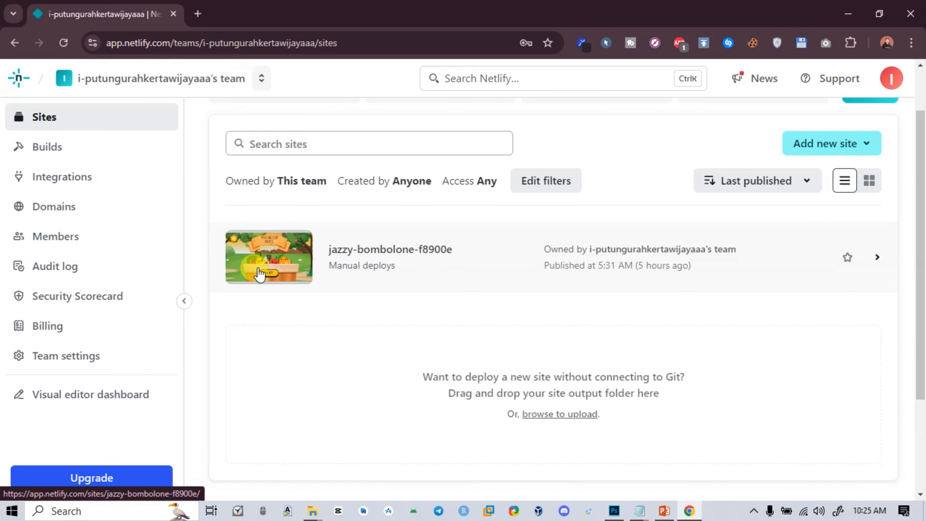
click(467, 252)
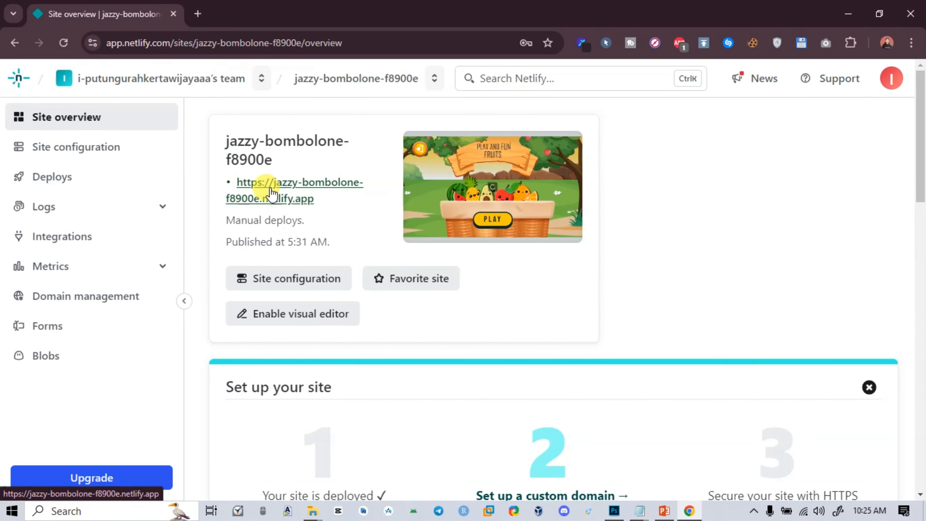
click(264, 201)
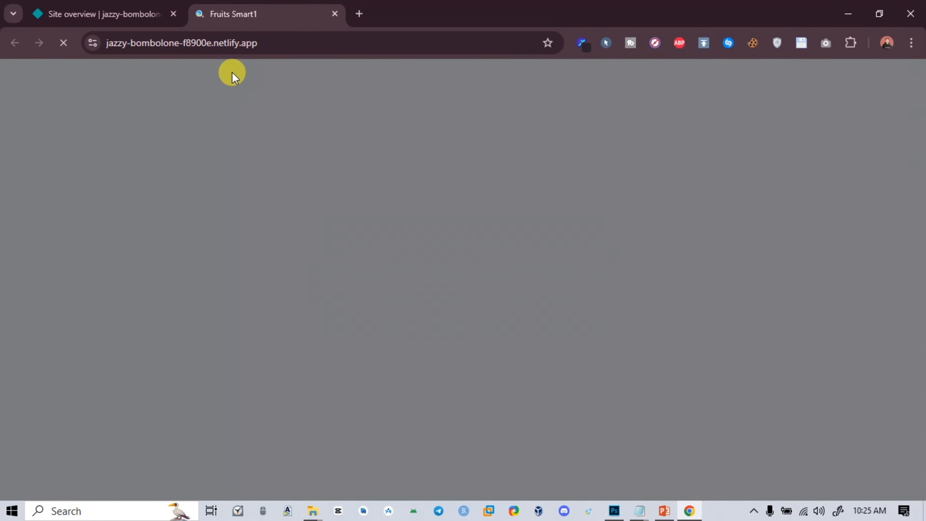
click(452, 294)
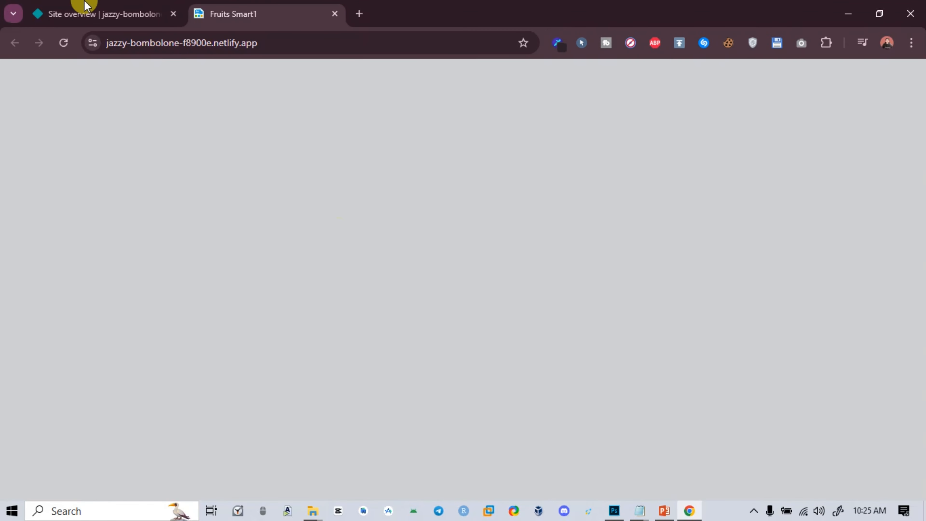
click(105, 7)
click(235, 7)
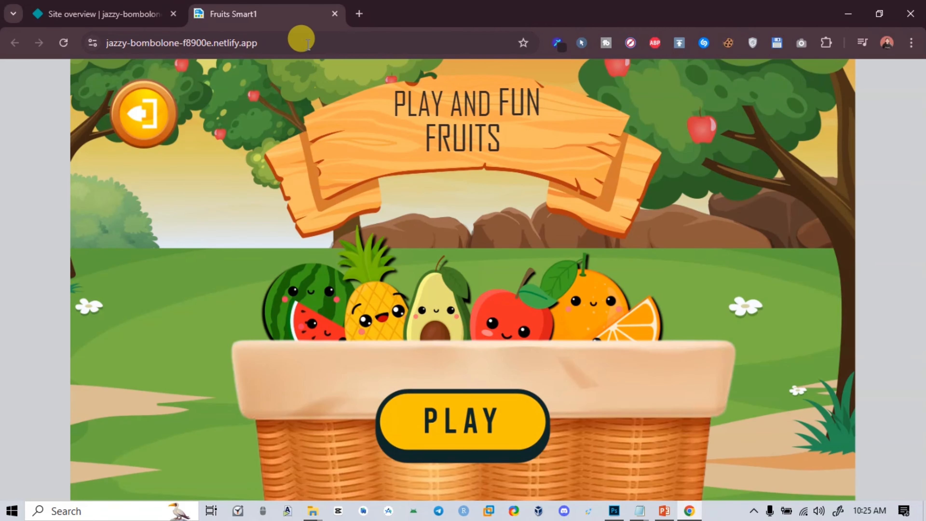
Copy the live site's address and open it in a new browser tab
click(300, 39)
key(ctrl+c)
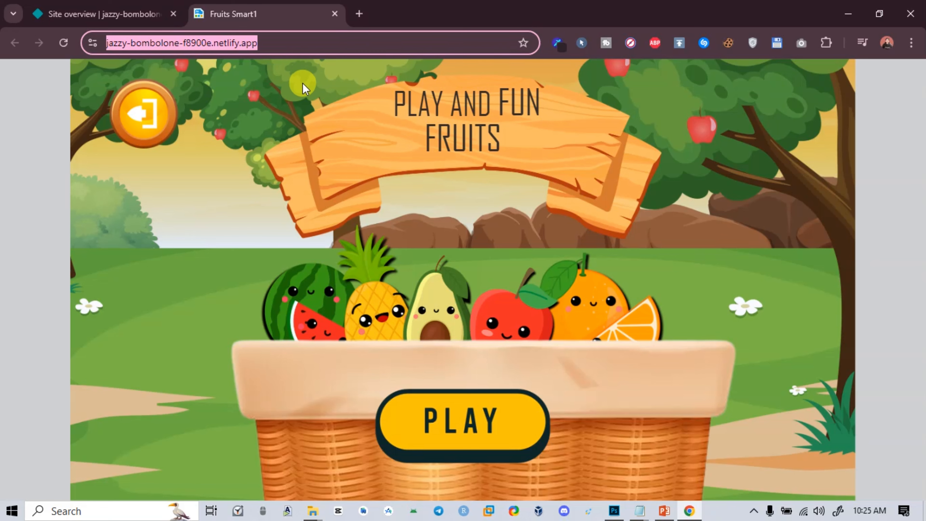
click(362, 11)
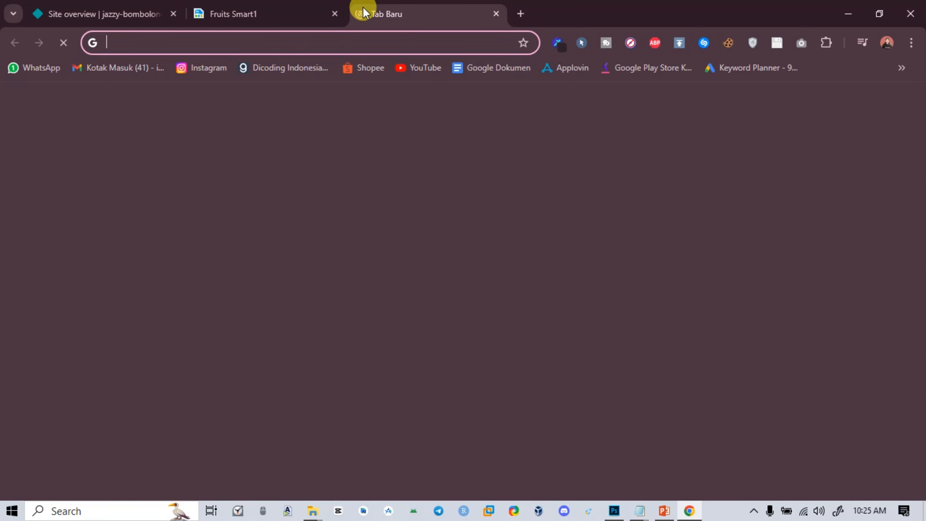
key(ctrl+v)
key(Return)
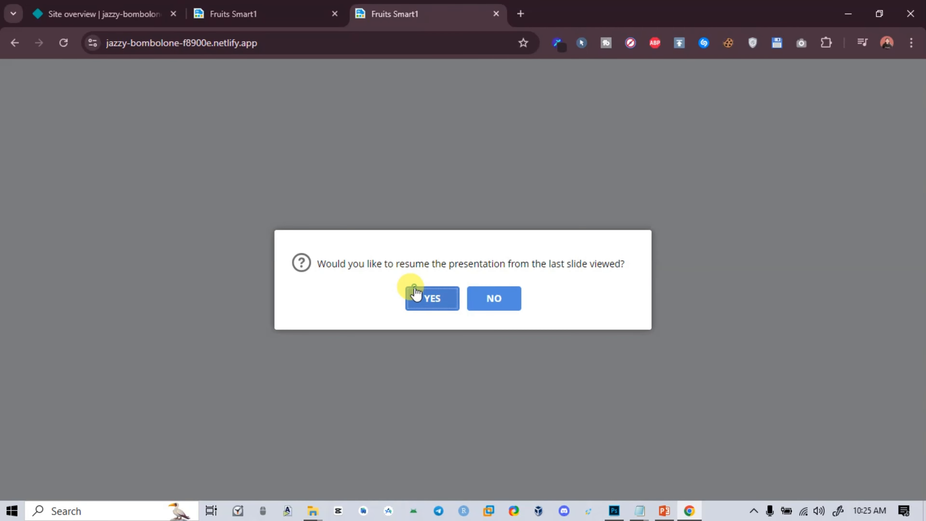
Resume the hosted presentation from the last viewed slide, test its PLAY button, and close the extra tab
click(415, 296)
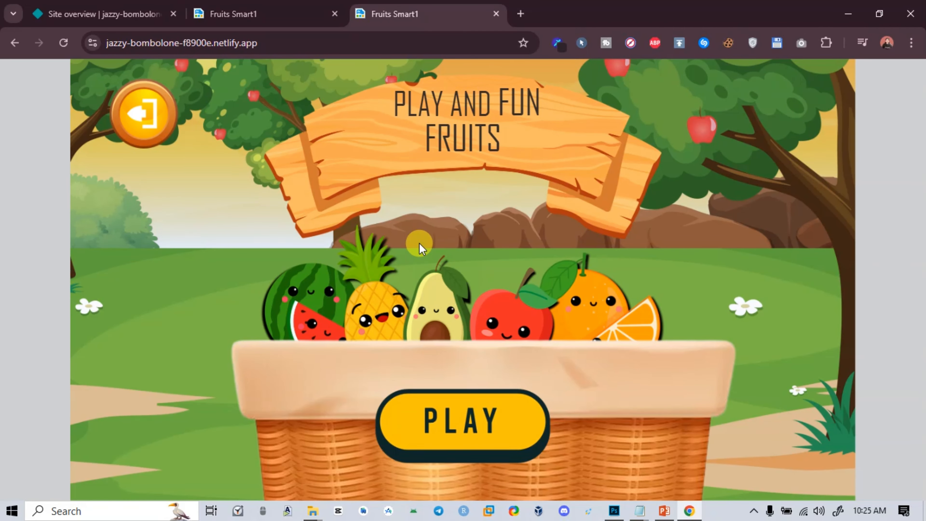
click(423, 415)
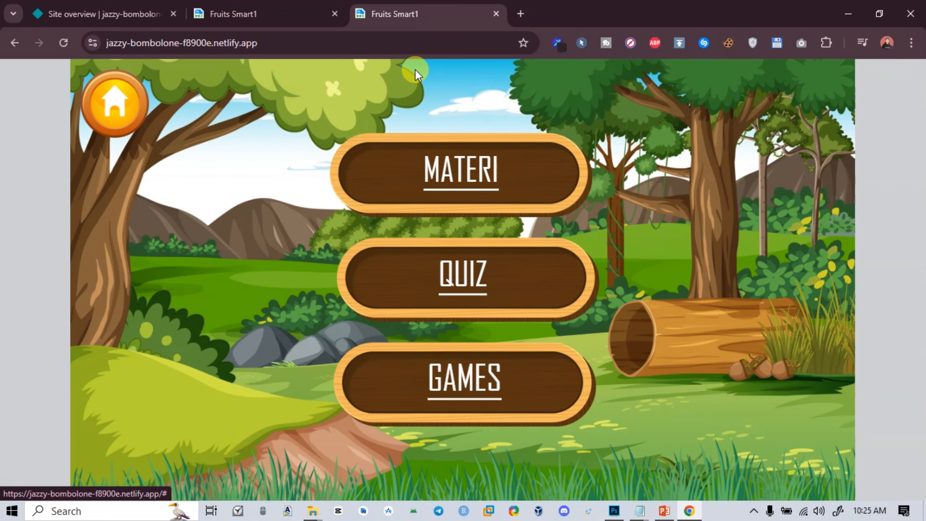
click(496, 14)
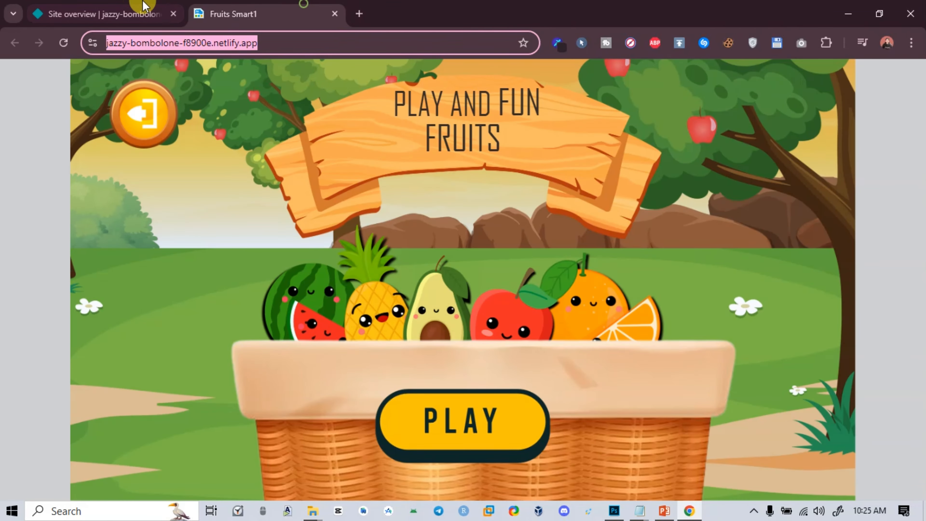
click(142, 9)
click(255, 14)
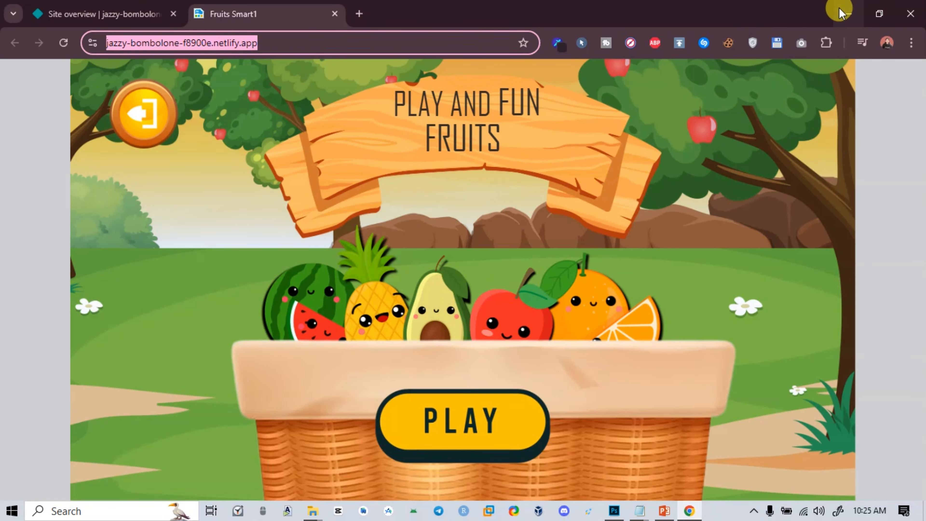
Close the published files folder, minimize PowerPoint, and bring Chrome back from the desktop
click(848, 14)
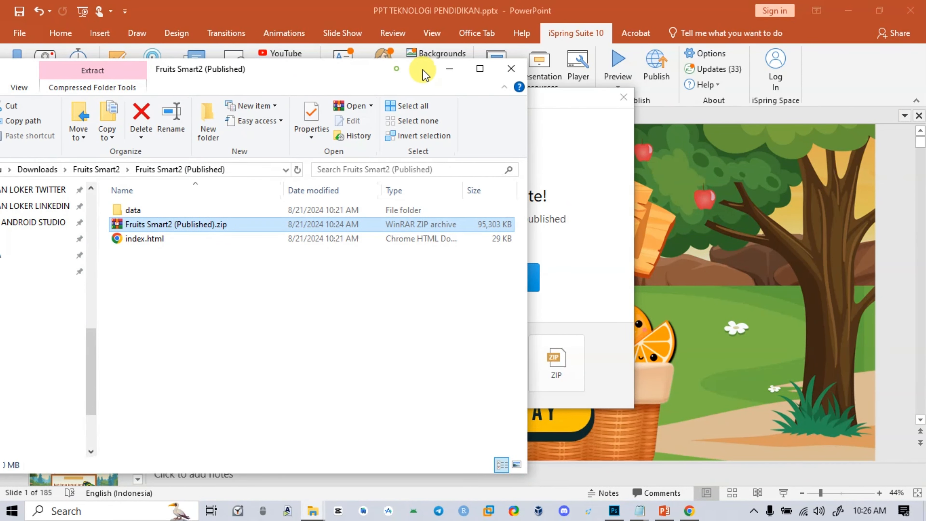
drag(387, 70, 600, 62)
click(720, 61)
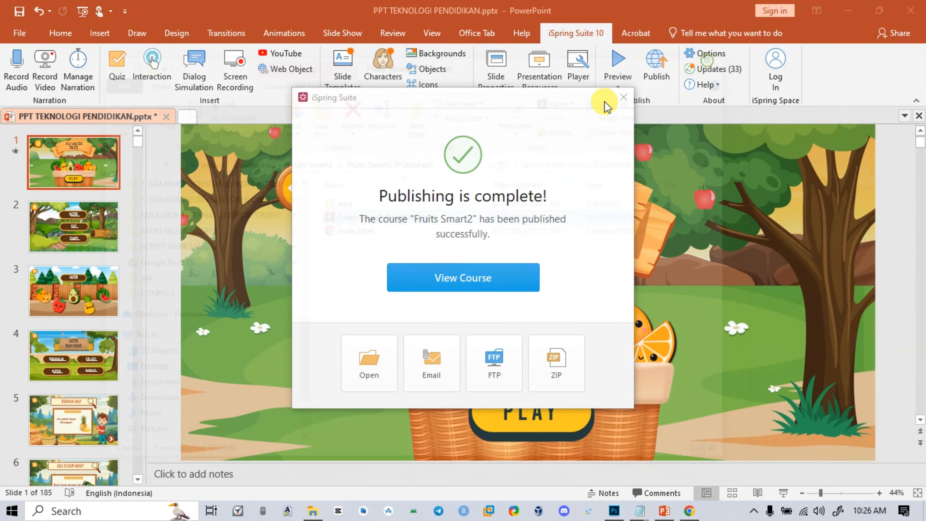
click(847, 9)
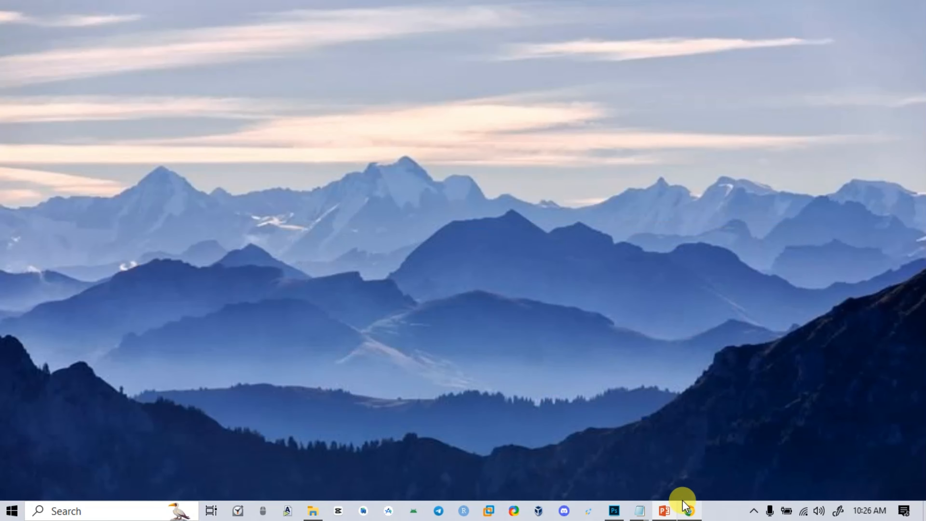
click(685, 508)
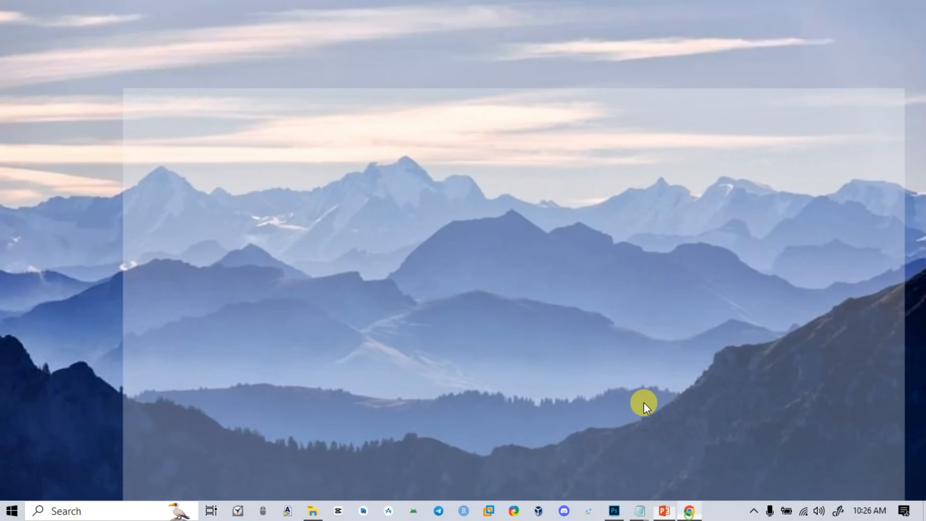
Search for "android studio" in a new browser tab, open the official developer.android.com/studio page, and look over its download section
click(360, 13)
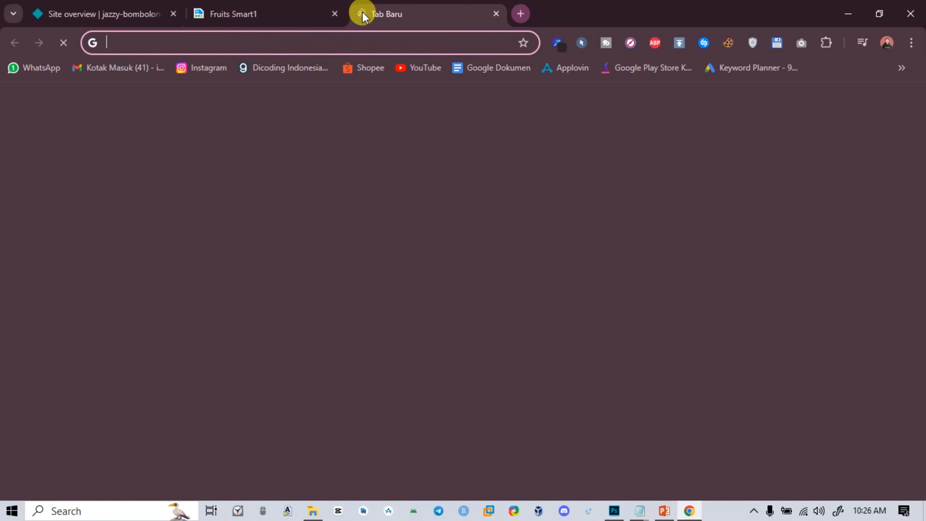
text(andro)
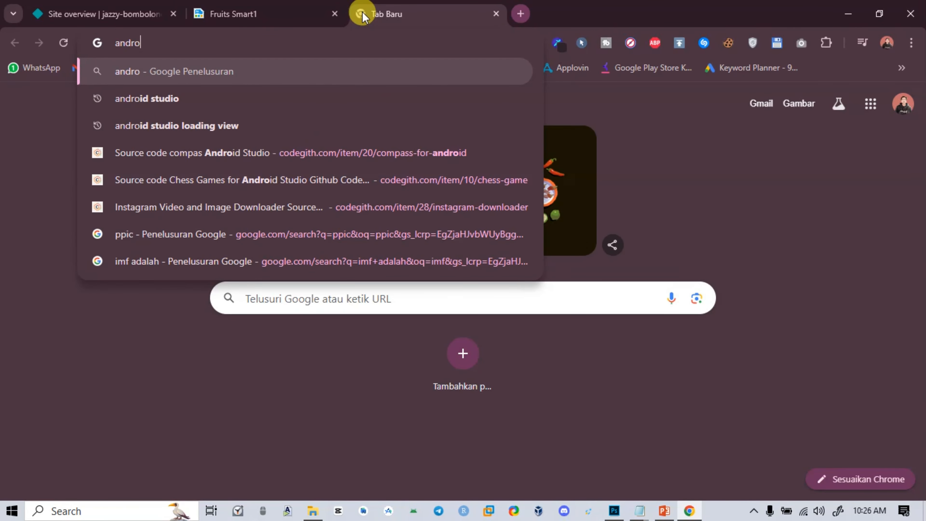
key(Down)
key(Return)
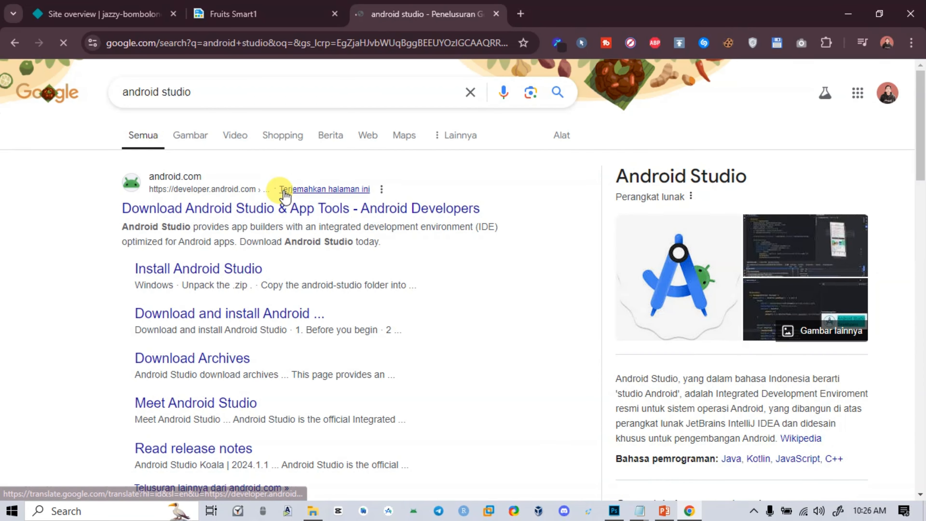
click(165, 211)
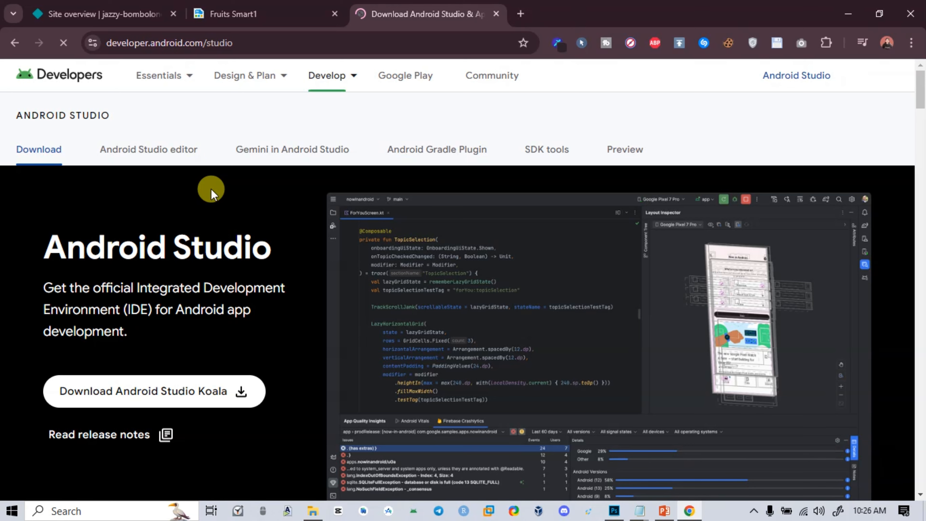
scroll(223, 244, down, 2)
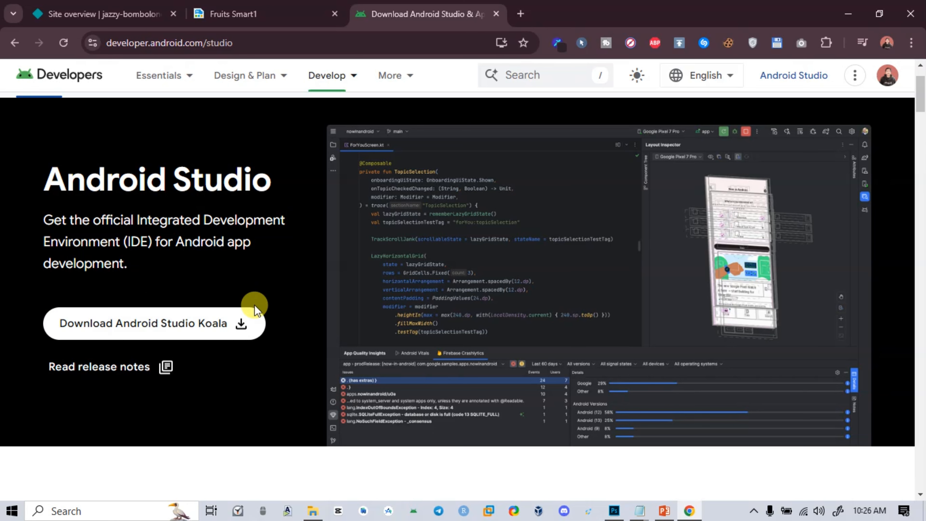
scroll(254, 305, up, 2)
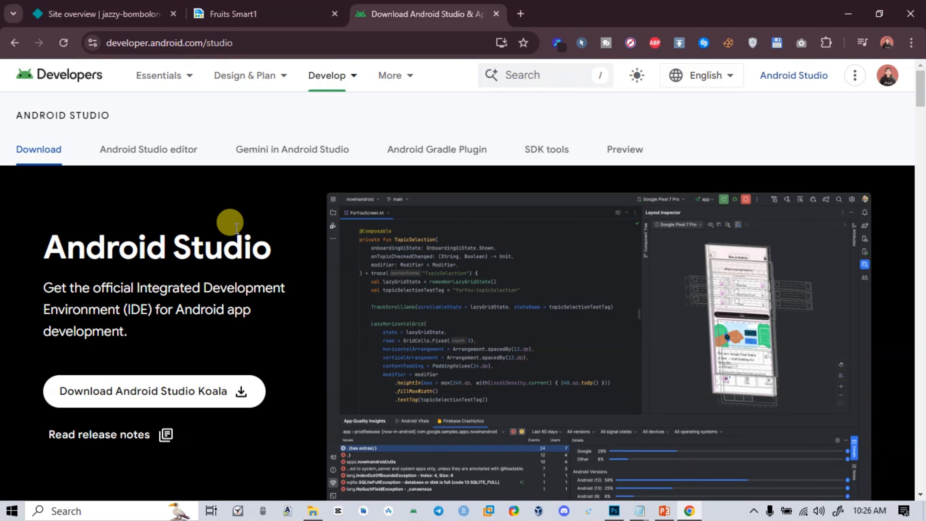
scroll(246, 212, down, 4)
scroll(241, 213, down, 6)
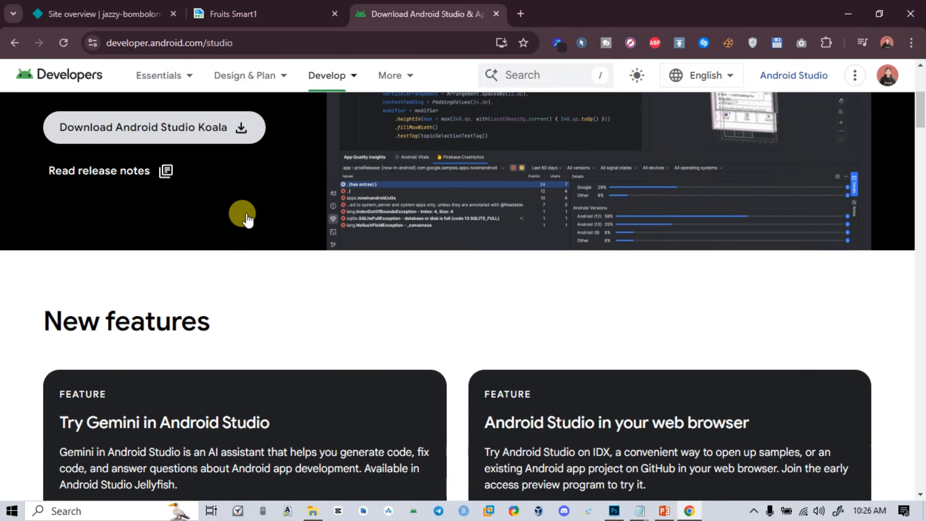
scroll(242, 213, up, 10)
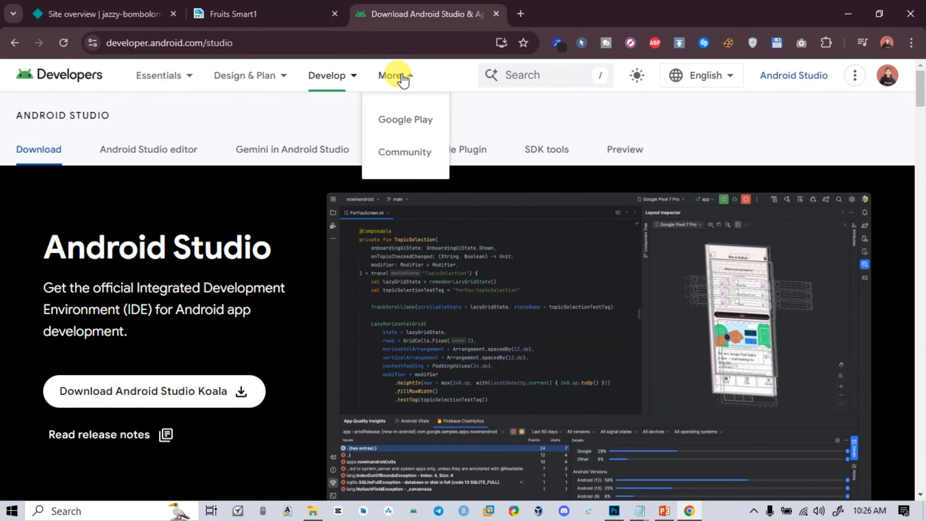
mouse_move(274, 86)
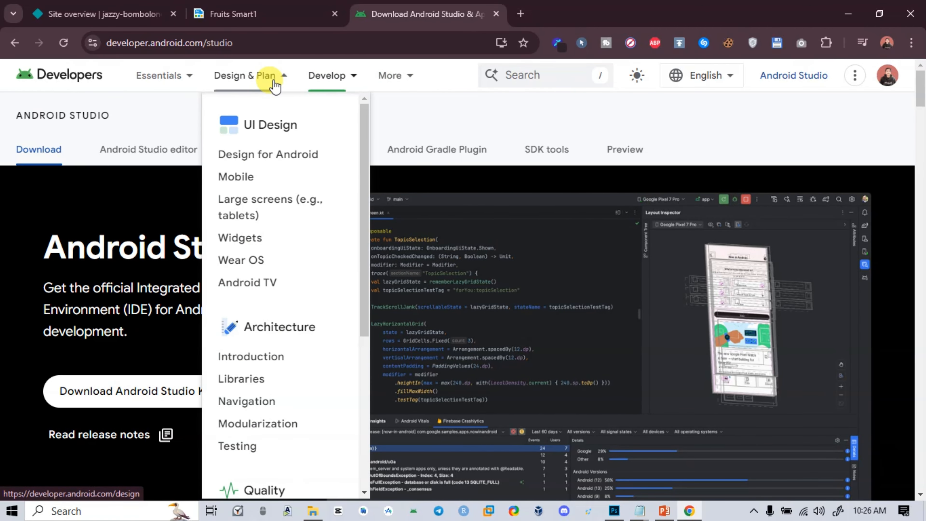
Search for "spesifikasi android studio" in another new tab and open the "Mendownload dan menginstal Android Studio" codelab
click(522, 14)
text(spe)
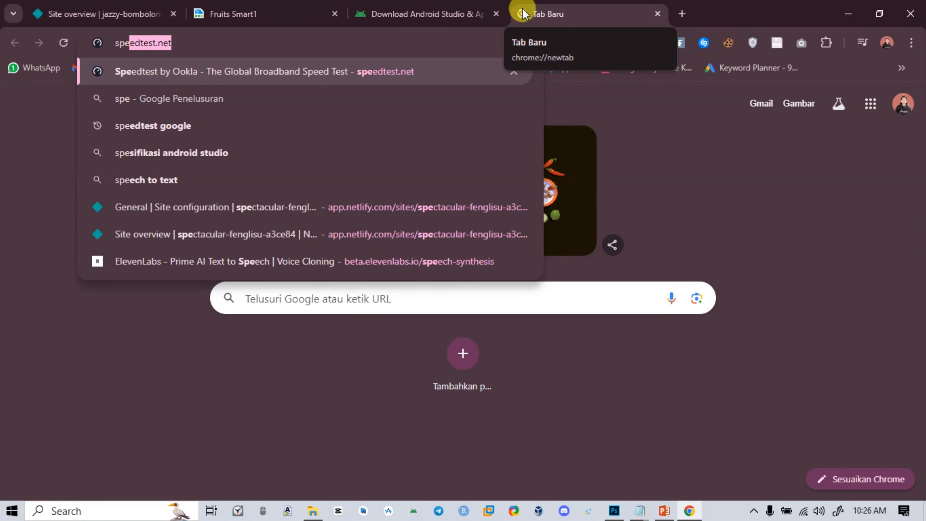
key(Down)
key(Down)
key(Down)
key(Return)
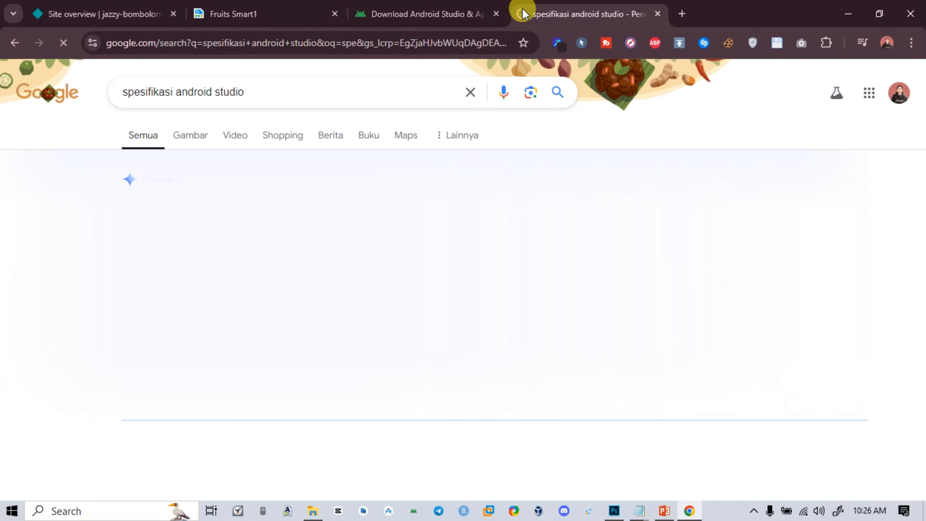
scroll(205, 296, down, 9)
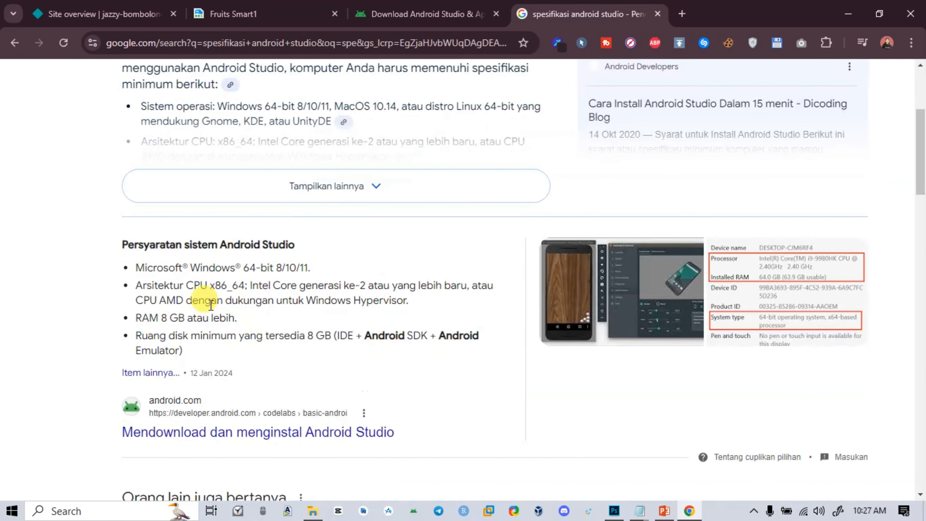
click(201, 296)
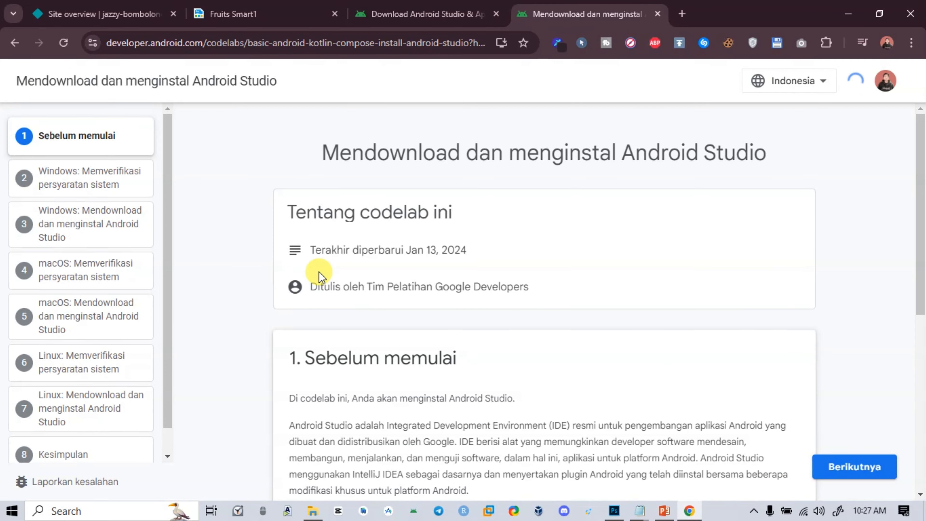
Review the codelab's introduction and examine the Android Studio system requirements in its "Windows: Memverifikasi persyaratan sistem" section
scroll(321, 248, down, 8)
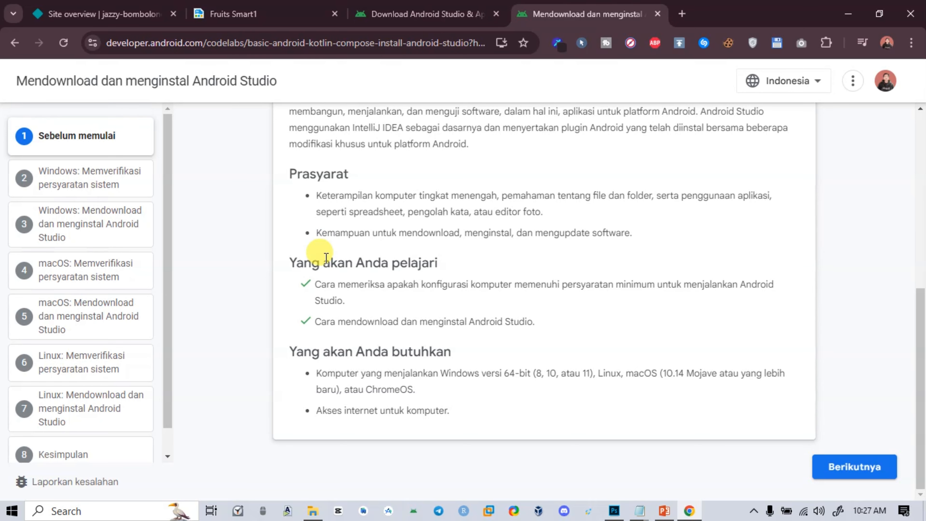
scroll(364, 390, up, 3)
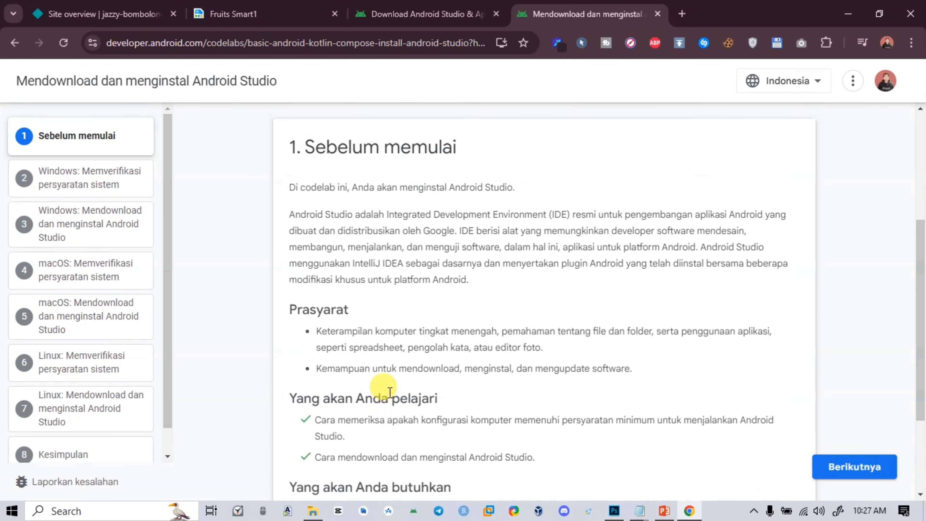
scroll(390, 392, up, 3)
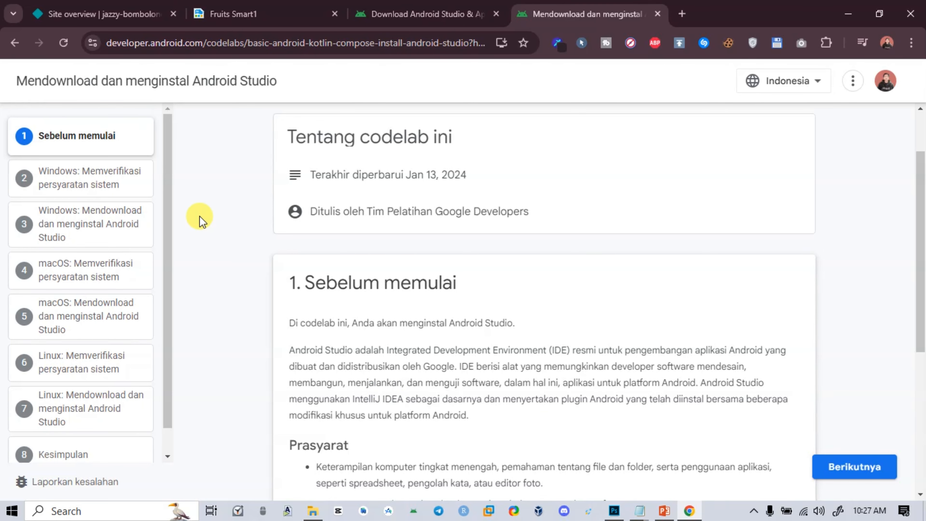
click(93, 183)
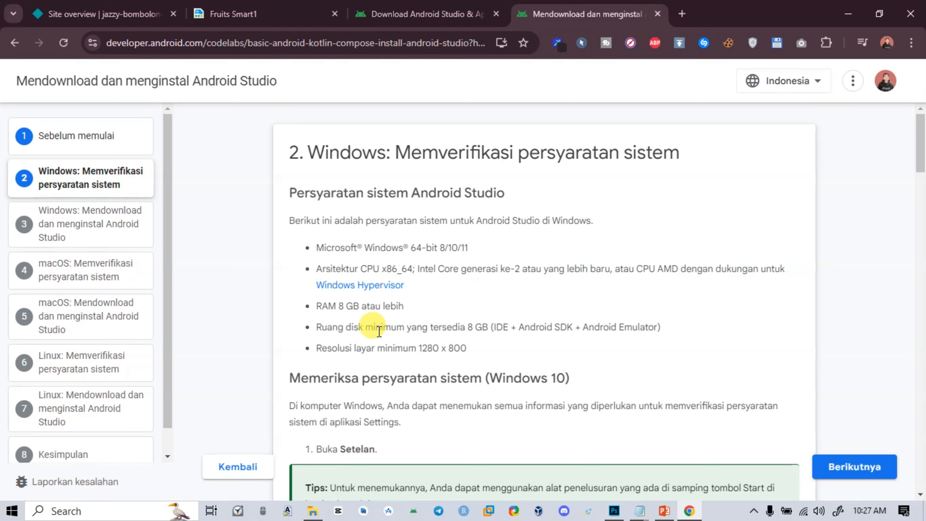
drag(319, 302, 353, 303)
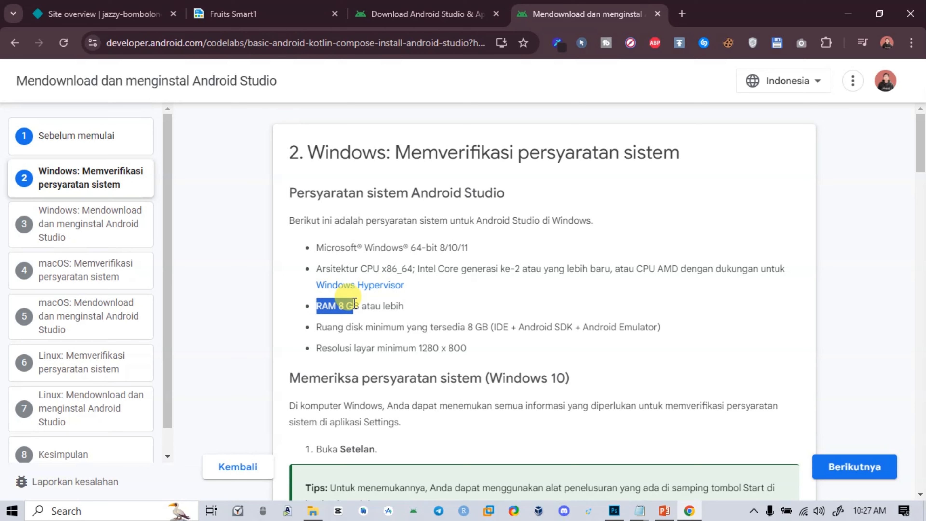
click(333, 299)
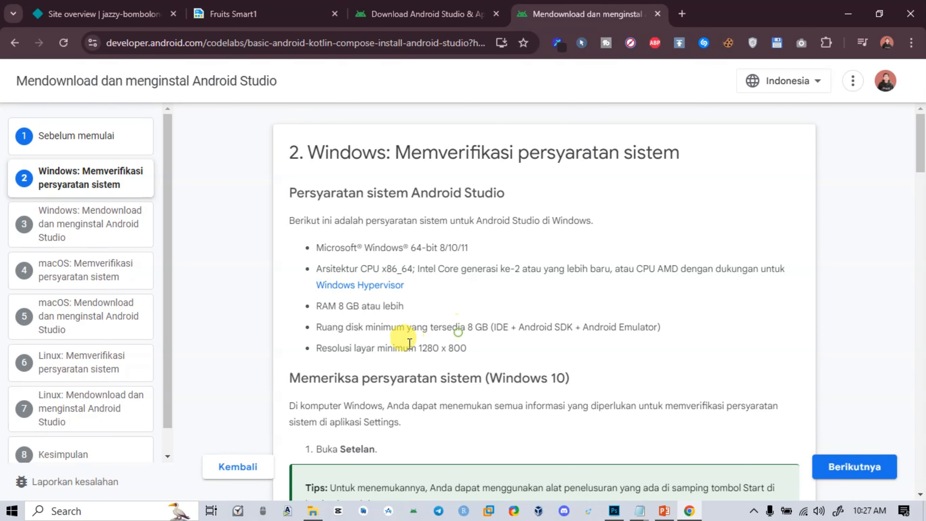
scroll(391, 346, down, 5)
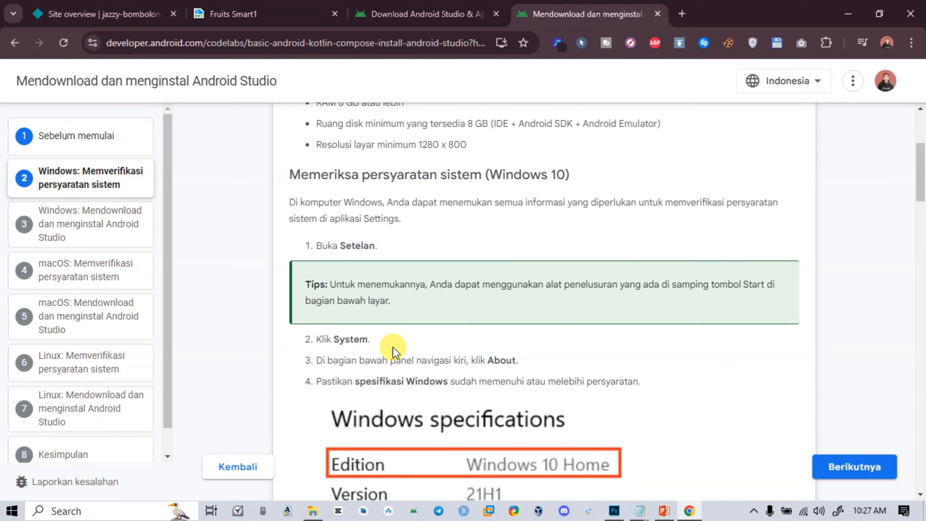
scroll(394, 351, down, 6)
scroll(392, 351, up, 11)
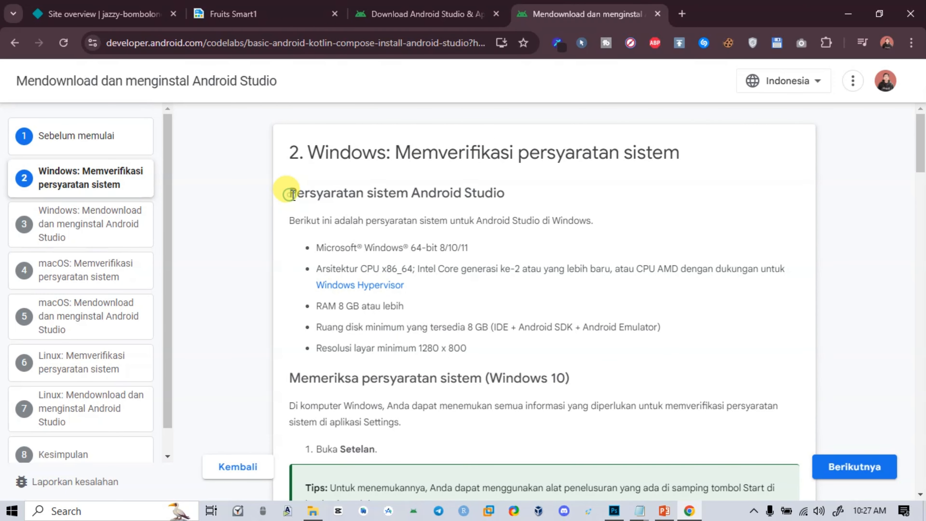
drag(290, 193, 504, 193)
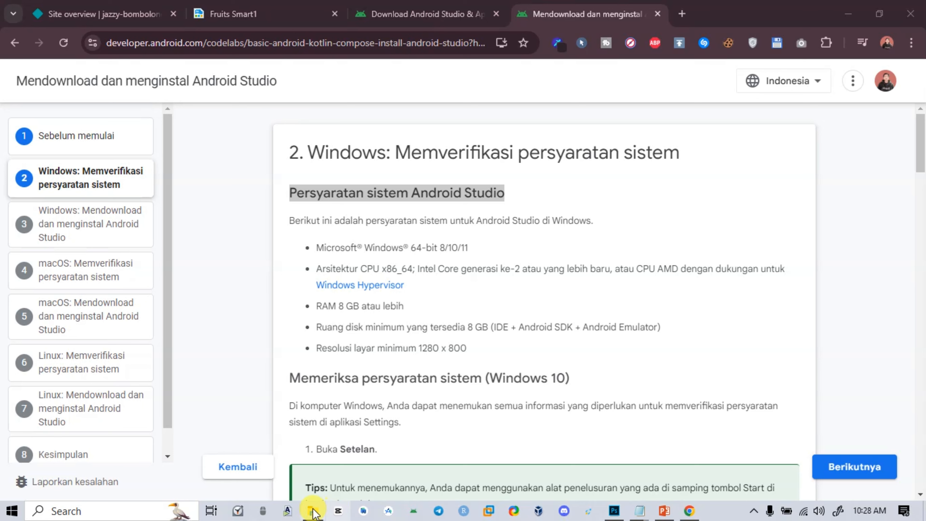
Launch Android Studio, minimize the browser window, and open the recent CONSTRUCT2 project
click(363, 515)
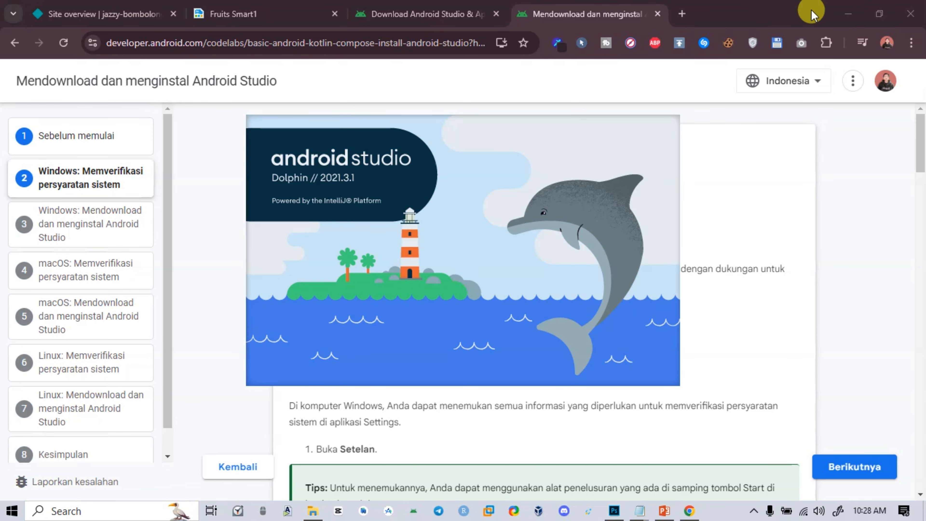
click(848, 13)
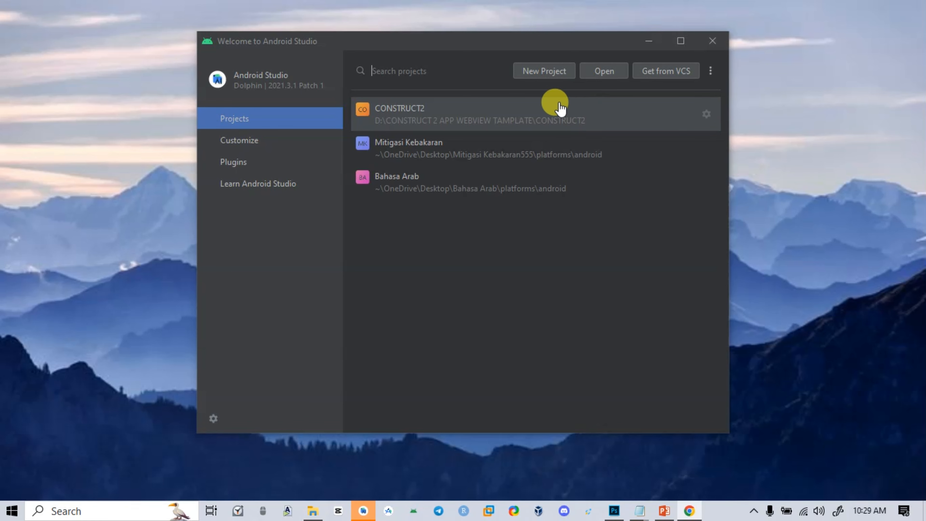
click(422, 110)
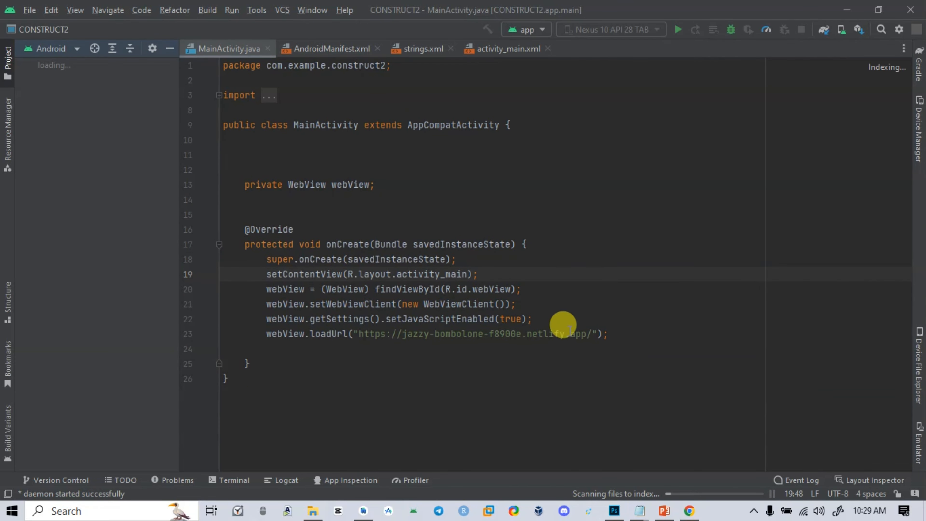
Examine the onCreate WebView code in MainActivity.java, including the web address passed to webView.loadUrl
drag(624, 343, 245, 229)
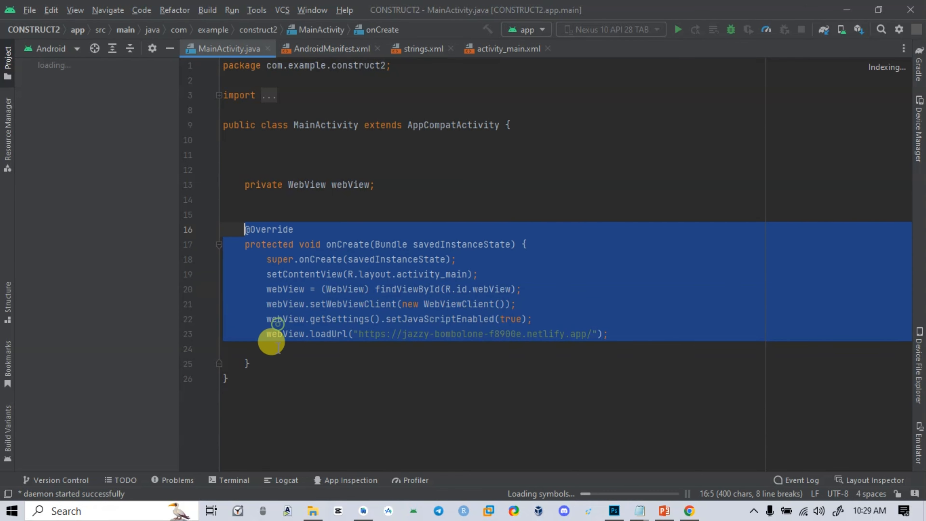
click(278, 319)
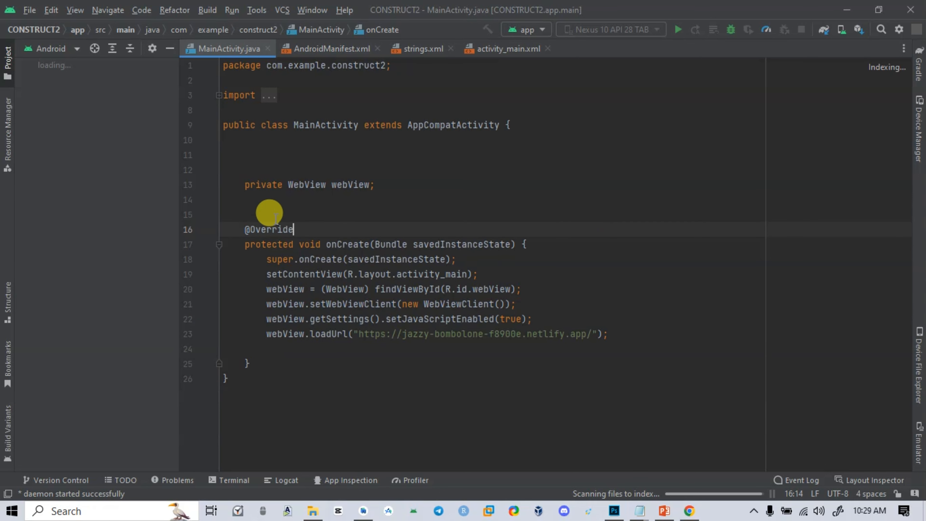
drag(244, 229, 642, 333)
click(571, 378)
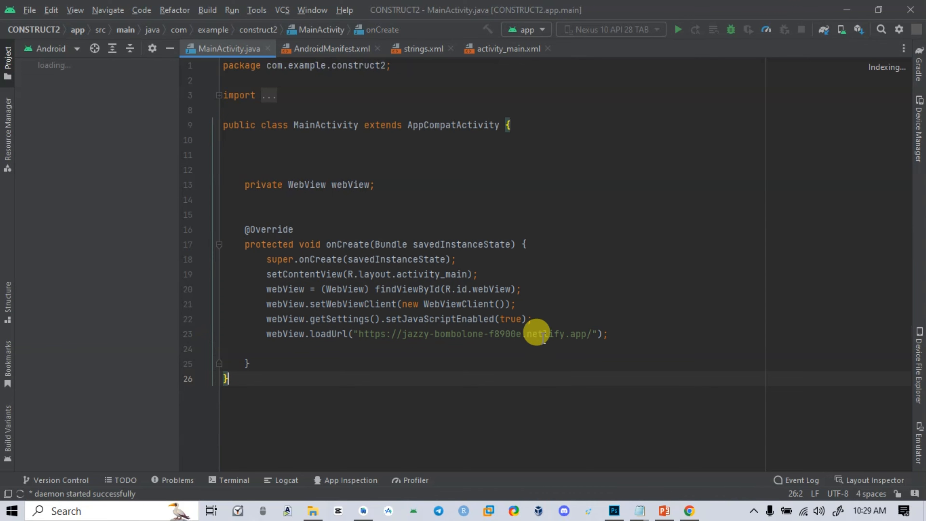
click(539, 332)
drag(594, 334, 378, 336)
click(546, 384)
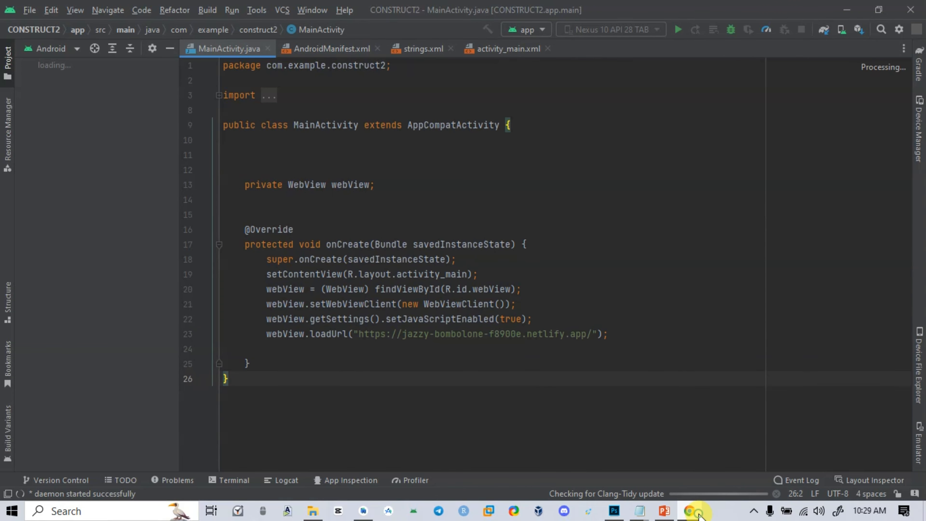
Compare the hosted Fruits site's netlify.app address in Chrome with the webView.loadUrl address in Android Studio's MainActivity.java
click(689, 511)
click(241, 13)
click(227, 43)
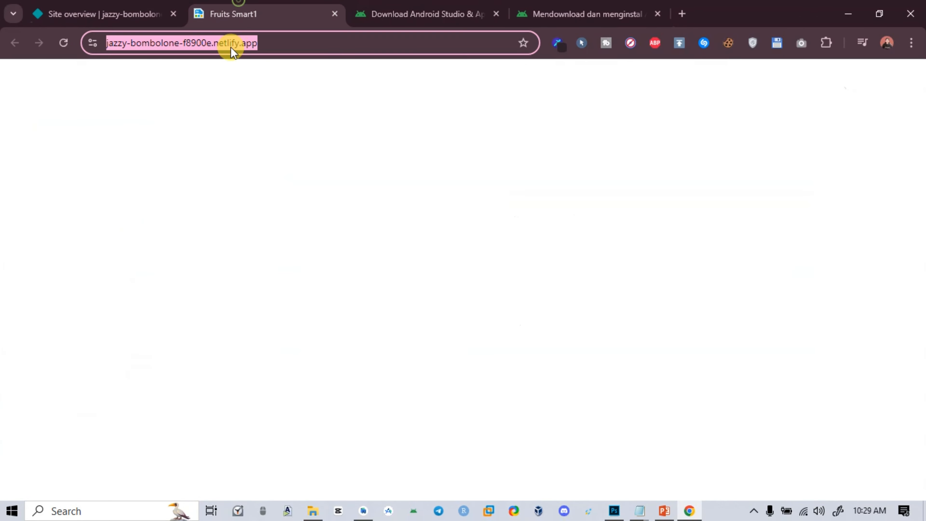
click(130, 16)
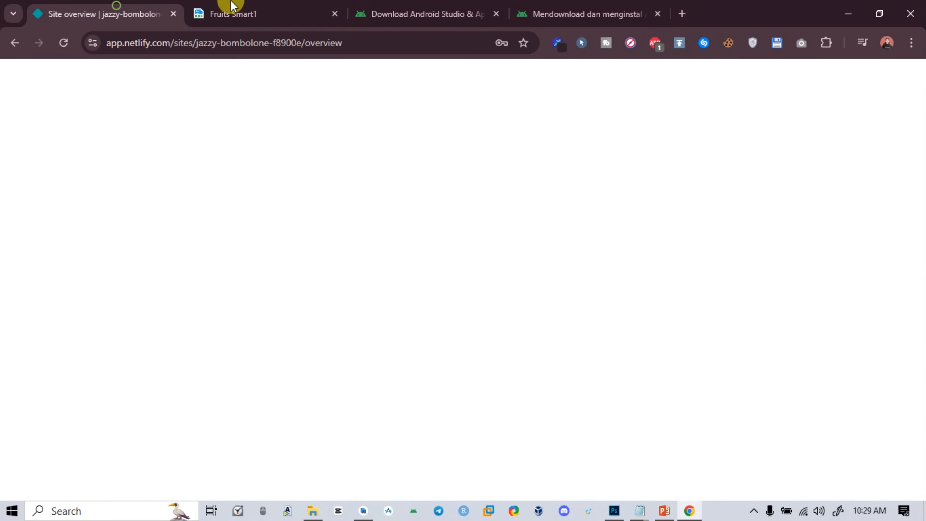
click(235, 11)
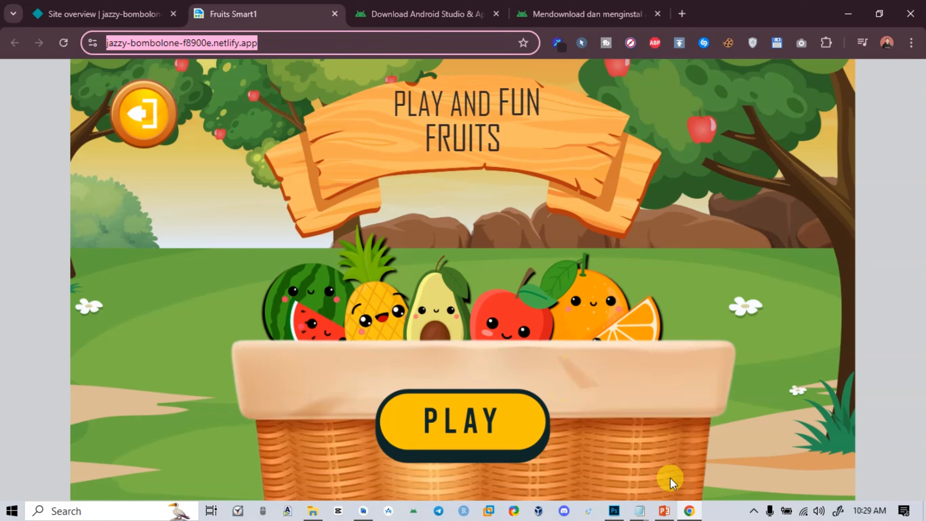
click(388, 511)
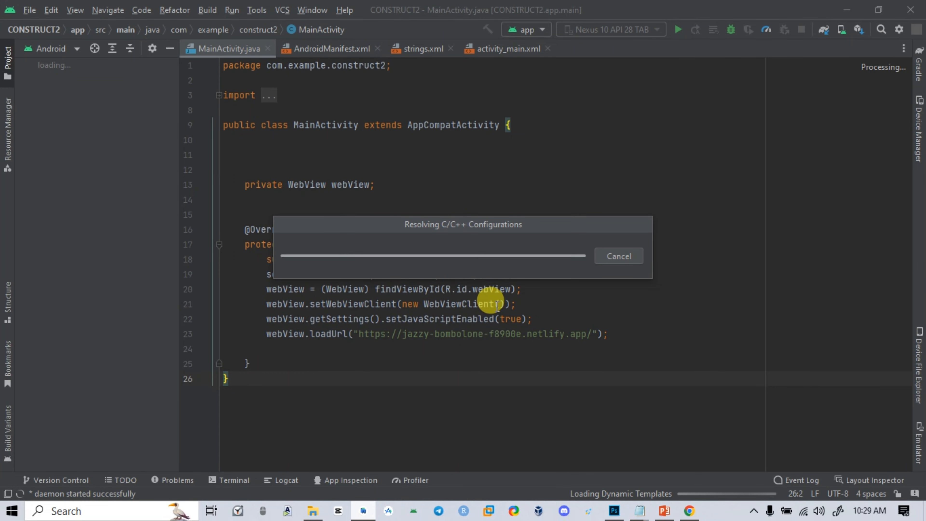
drag(584, 333, 372, 348)
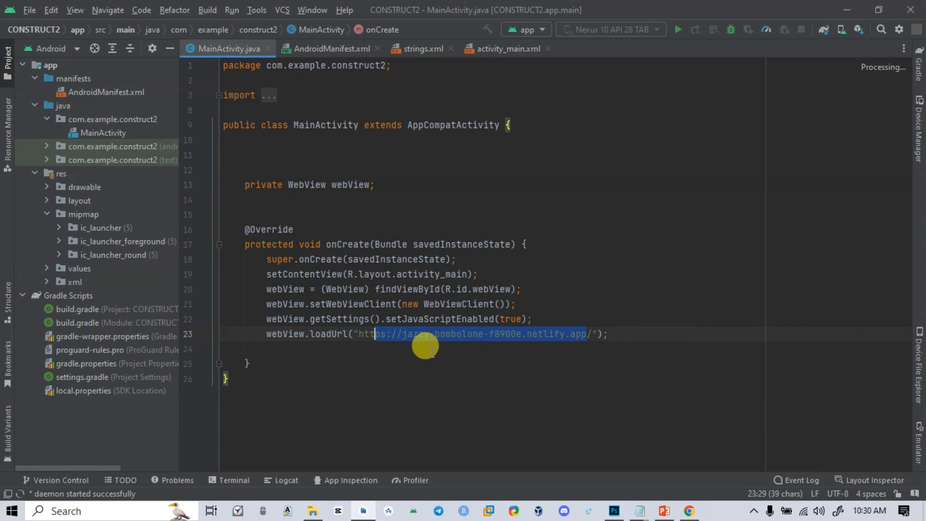
click(558, 213)
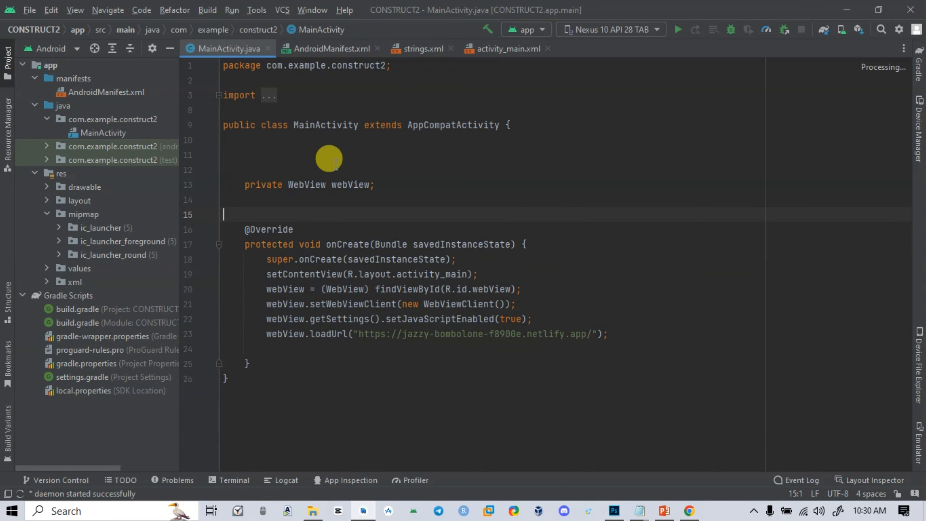
Examine AndroidManifest.xml, including the INTERNET and NEARBY_WIFI_DEVICES permissions and the application's icon, label, orientation and theme attributes
double_click(87, 93)
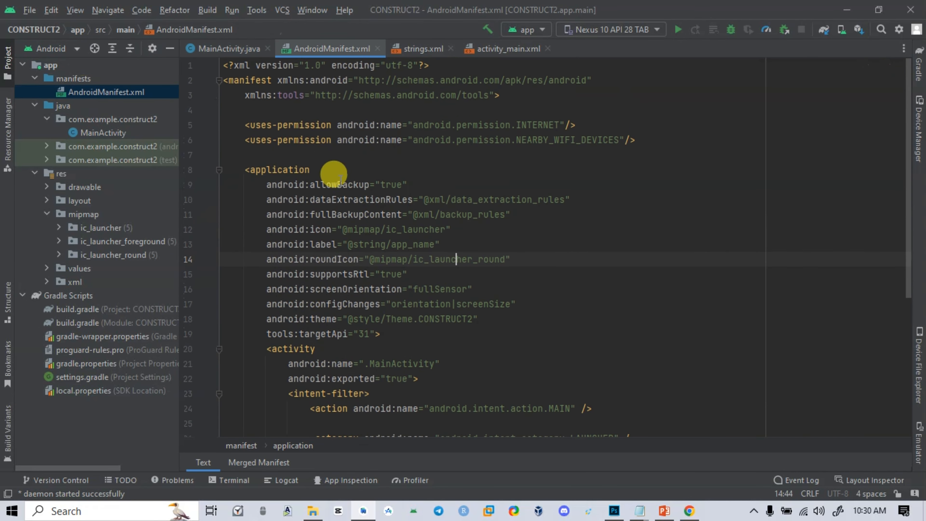
drag(239, 126, 660, 135)
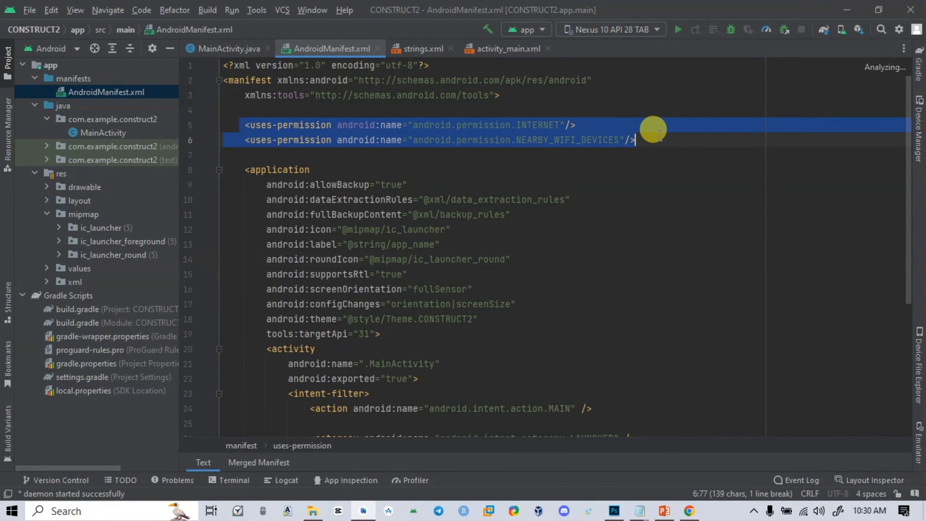
click(557, 274)
scroll(558, 276, down, 3)
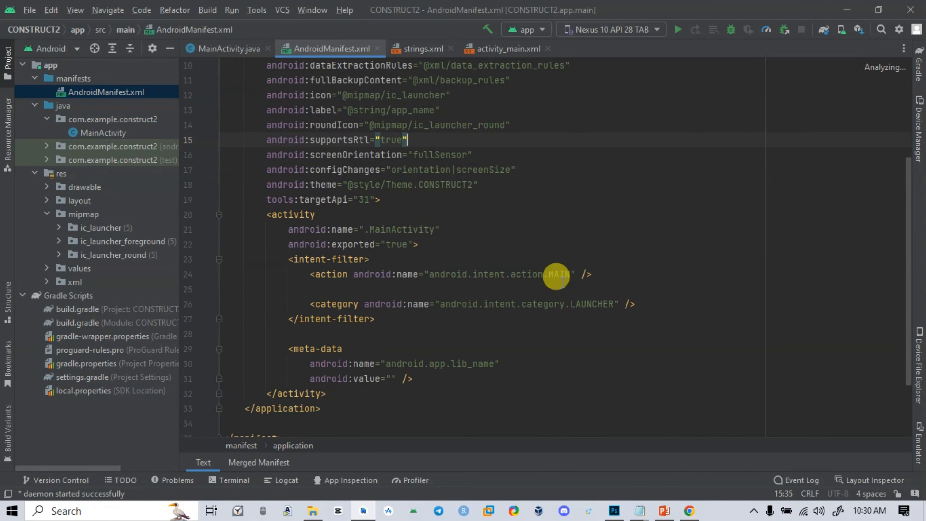
scroll(557, 274, up, 2)
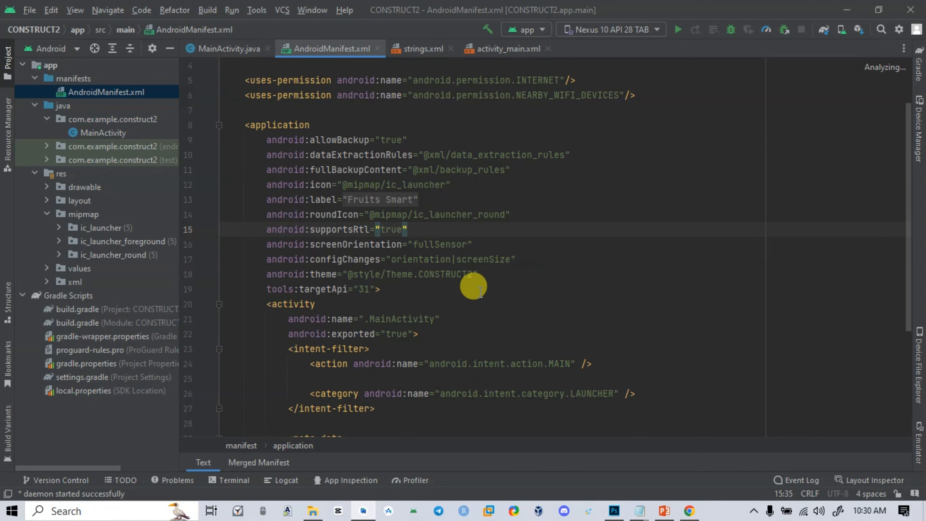
drag(479, 275, 267, 184)
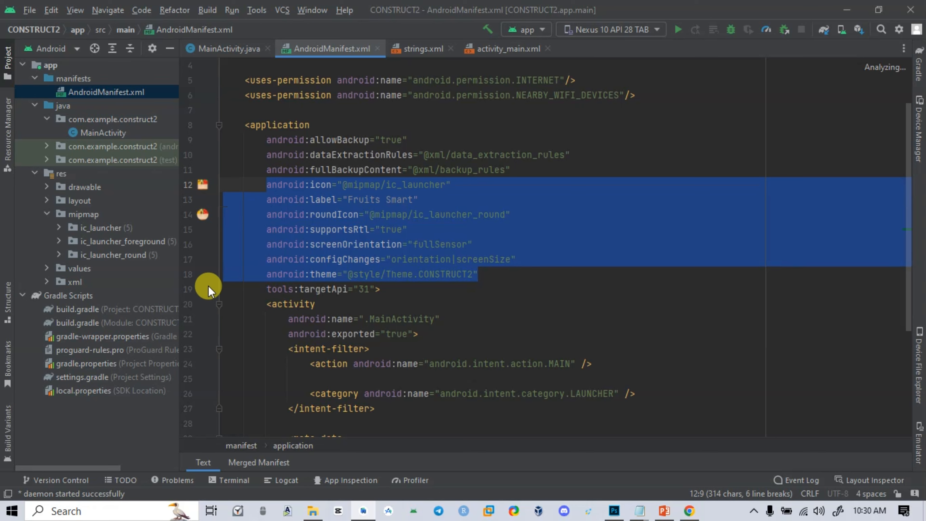
Open strings.xml in the values folder and examine the app_name string that sets the app's title
click(47, 267)
double_click(86, 296)
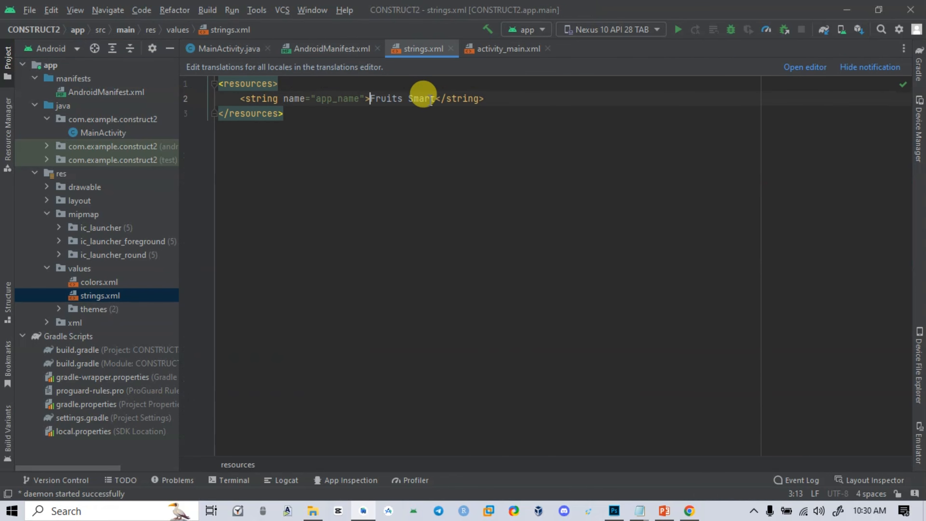
shift+click(433, 101)
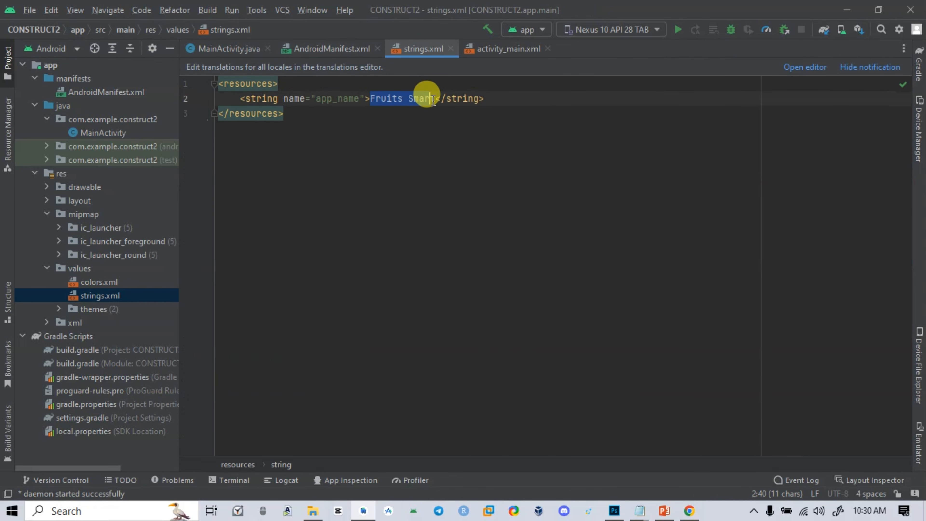
shift+click(436, 99)
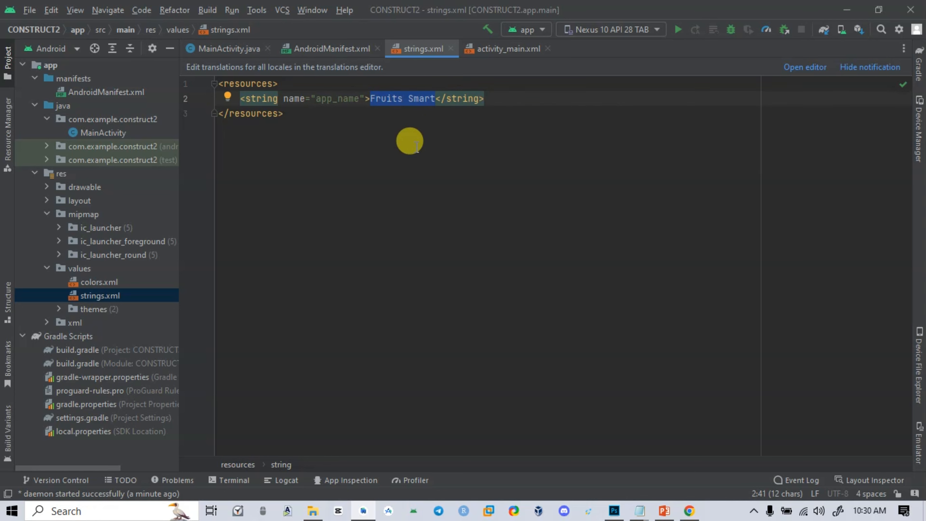
click(430, 99)
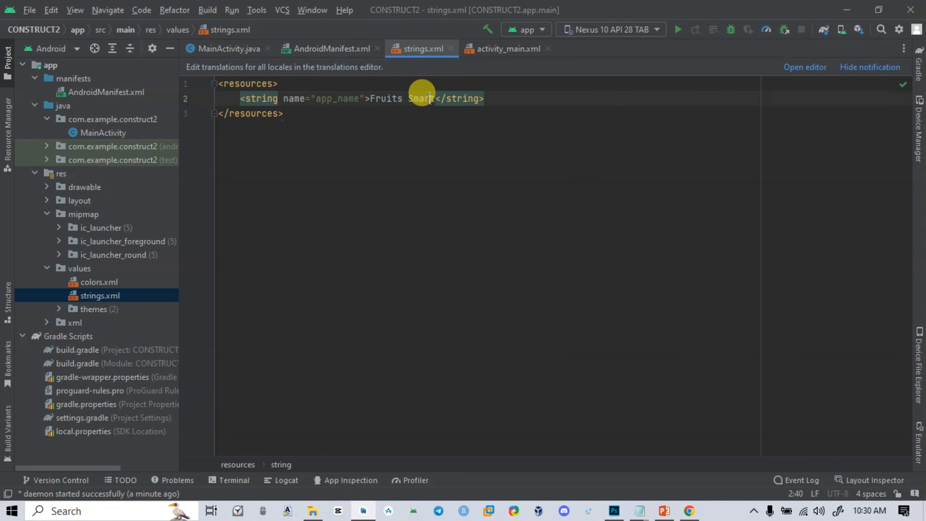
drag(434, 99, 376, 100)
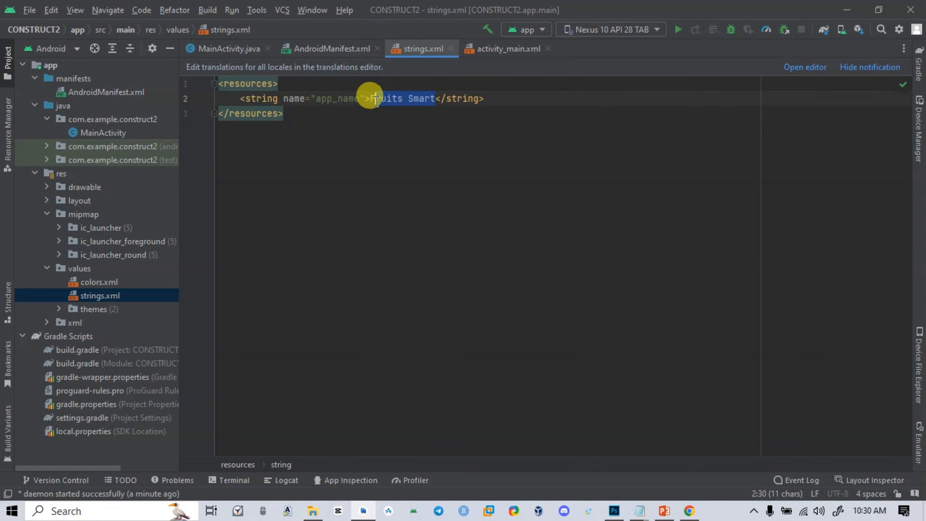
click(368, 117)
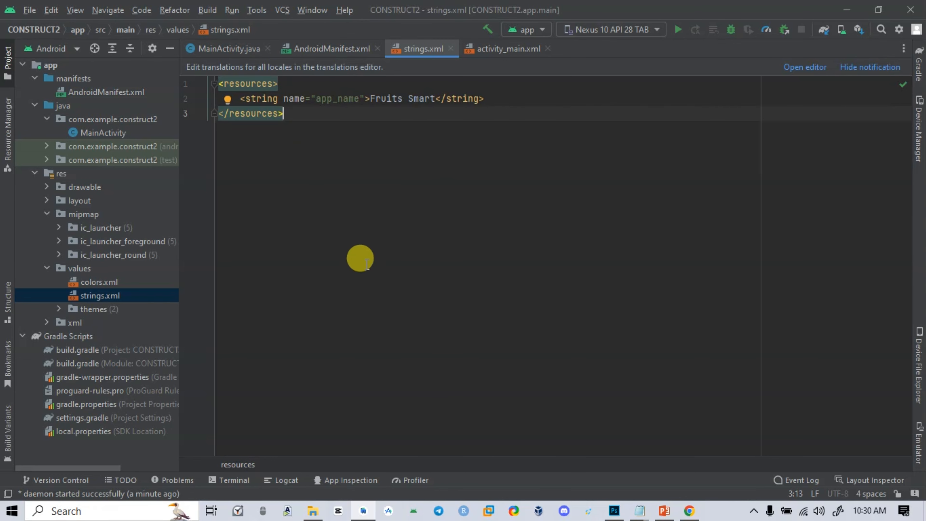
click(446, 200)
Start generating a signed build of the project with the APK option
click(207, 10)
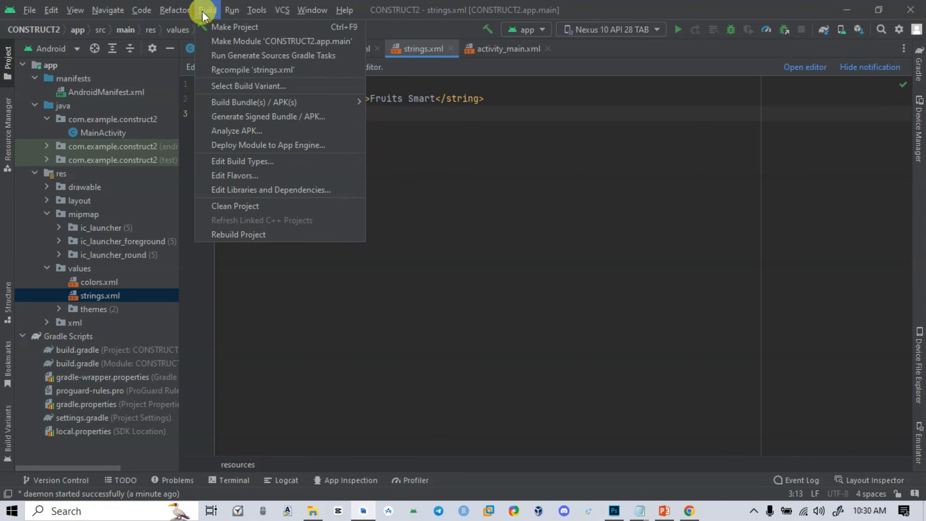
click(231, 117)
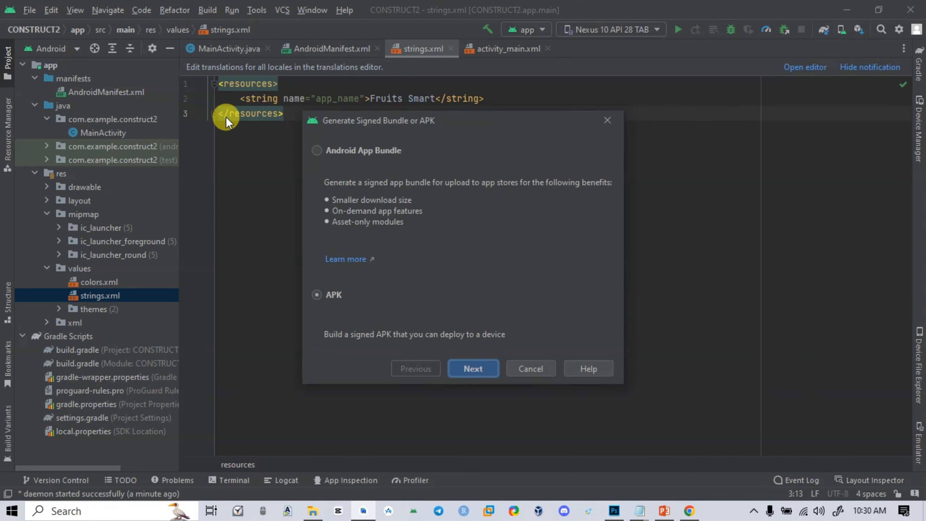
click(476, 367)
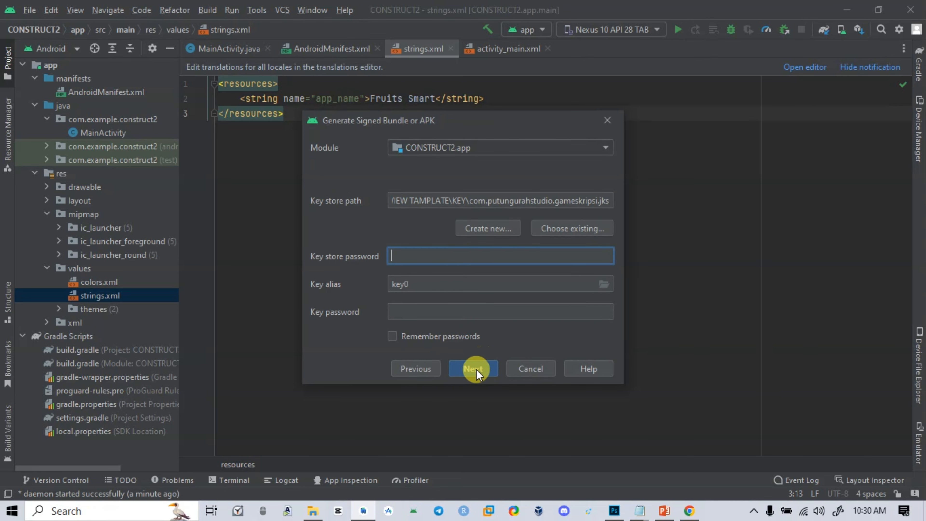
Check CORDOVA.txt in Notepad, minimize it, and fill in the key store password and key password for the signed APK
mouse_move(639, 515)
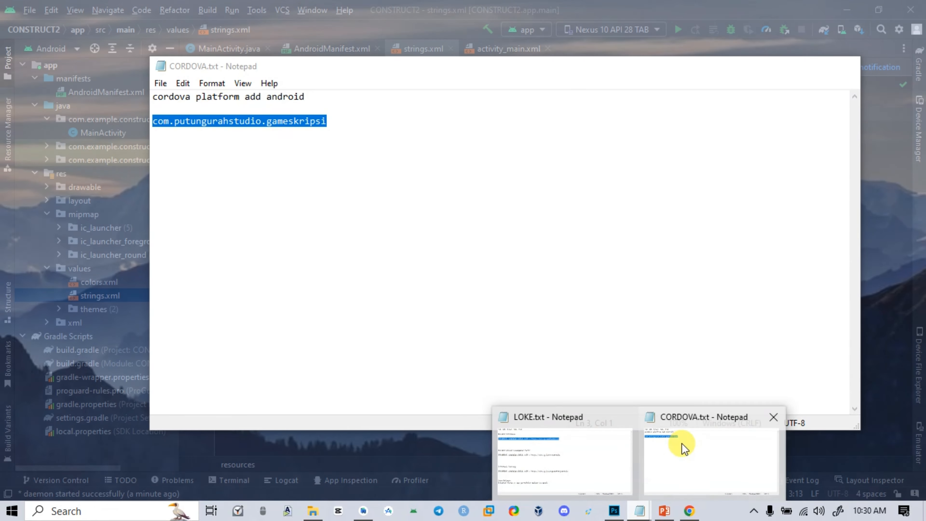
click(675, 440)
click(784, 66)
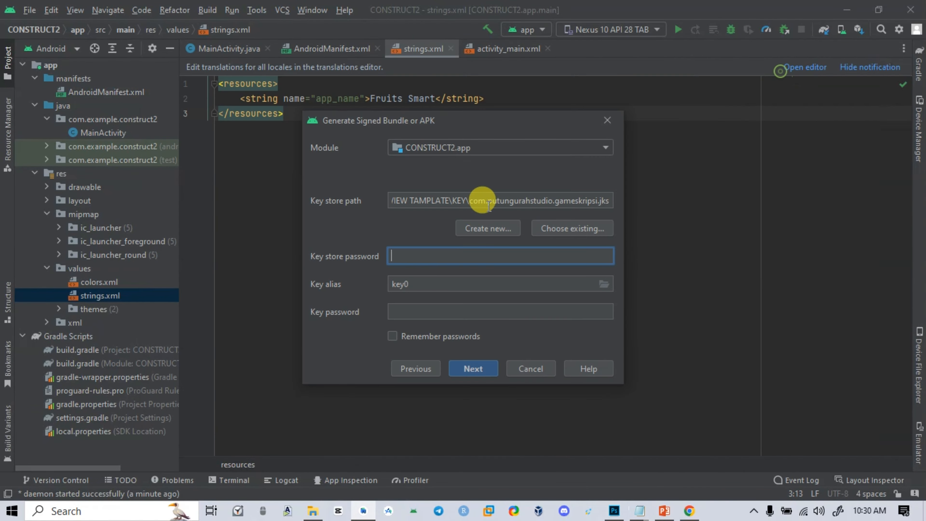
key(ctrl+v)
click(423, 312)
key(ctrl+v)
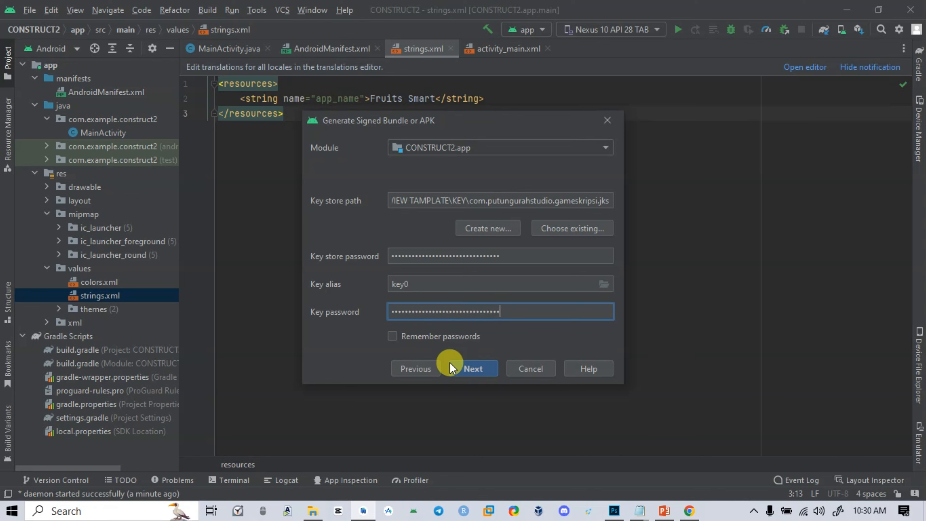
Continue to the signed APK's destination folder and build variants, review them, and close the wizard without building
click(450, 363)
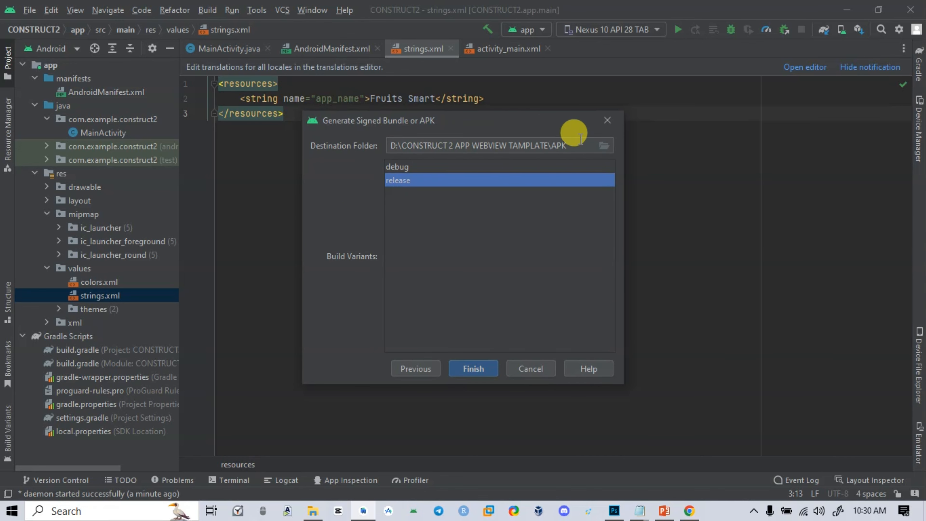
mouse_move(579, 140)
mouse_down()
mouse_move(392, 143)
mouse_move(571, 141)
mouse_up()
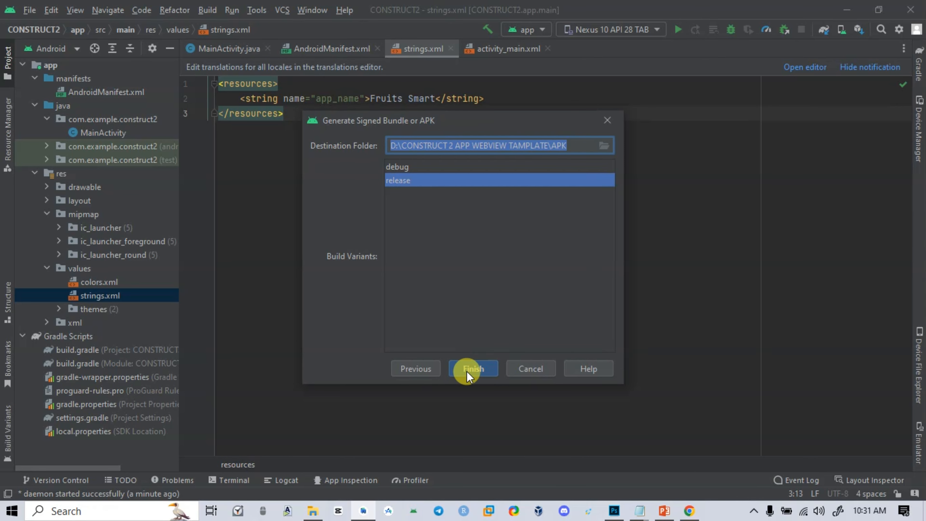
click(609, 115)
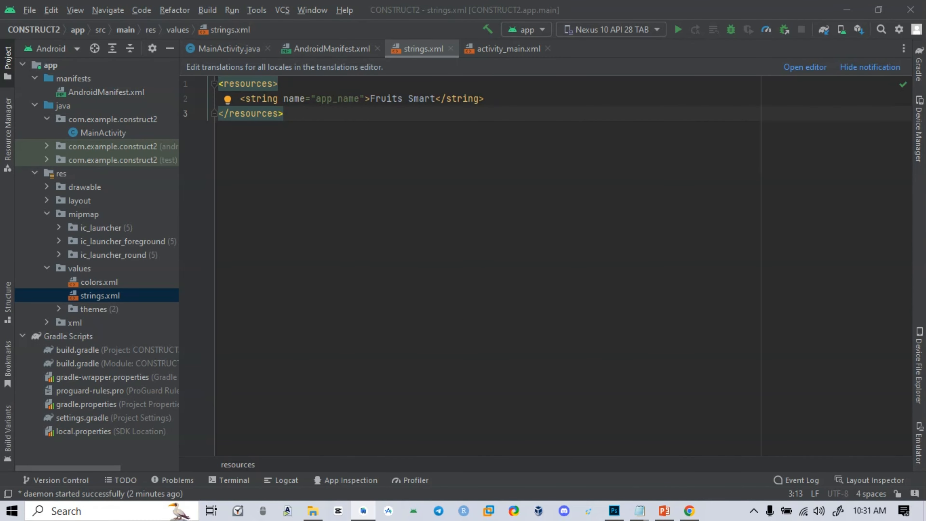
Examine app-release.apk in the APK\release folder in File Explorer, close that window and return to strings.xml in Android Studio
drag(925, 182, 373, 56)
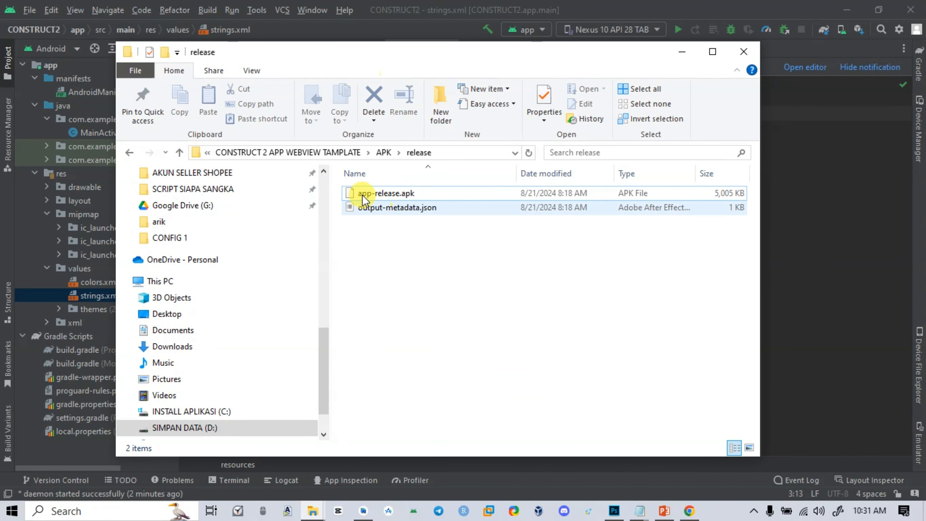
click(382, 193)
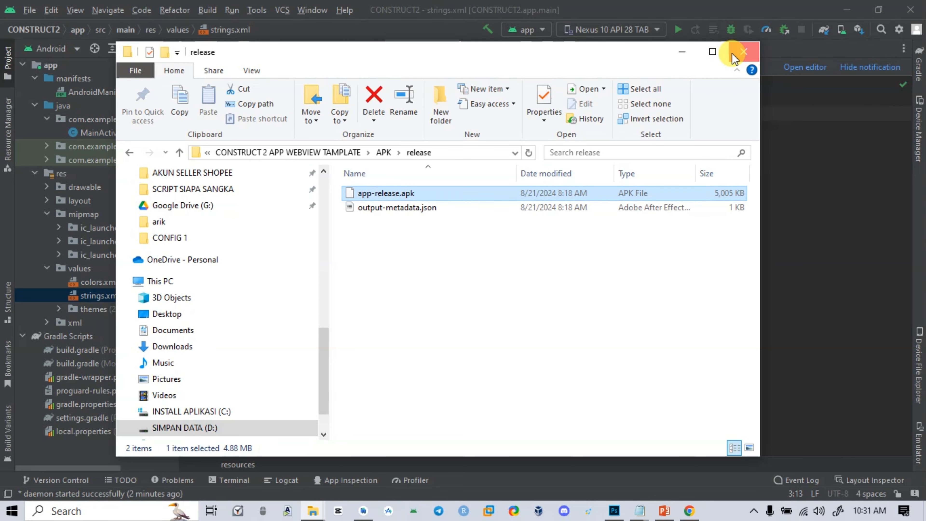
click(743, 52)
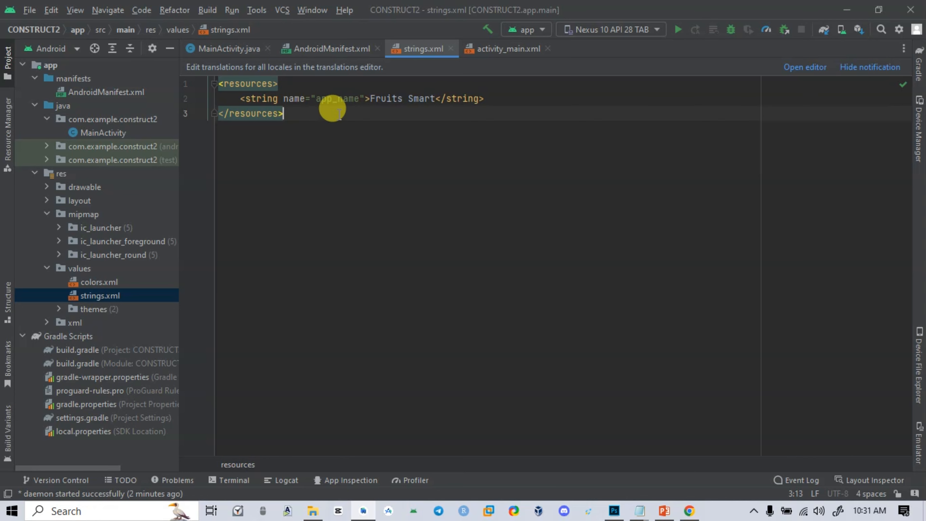
click(490, 96)
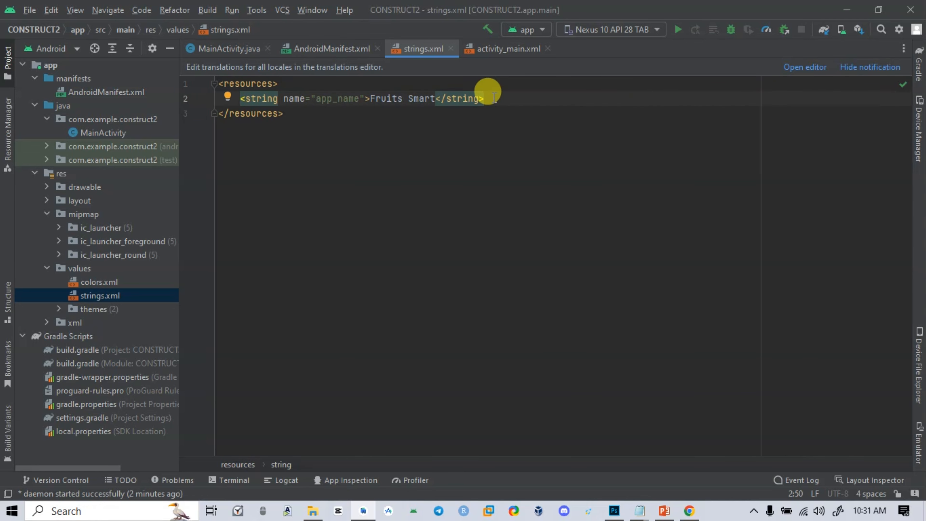